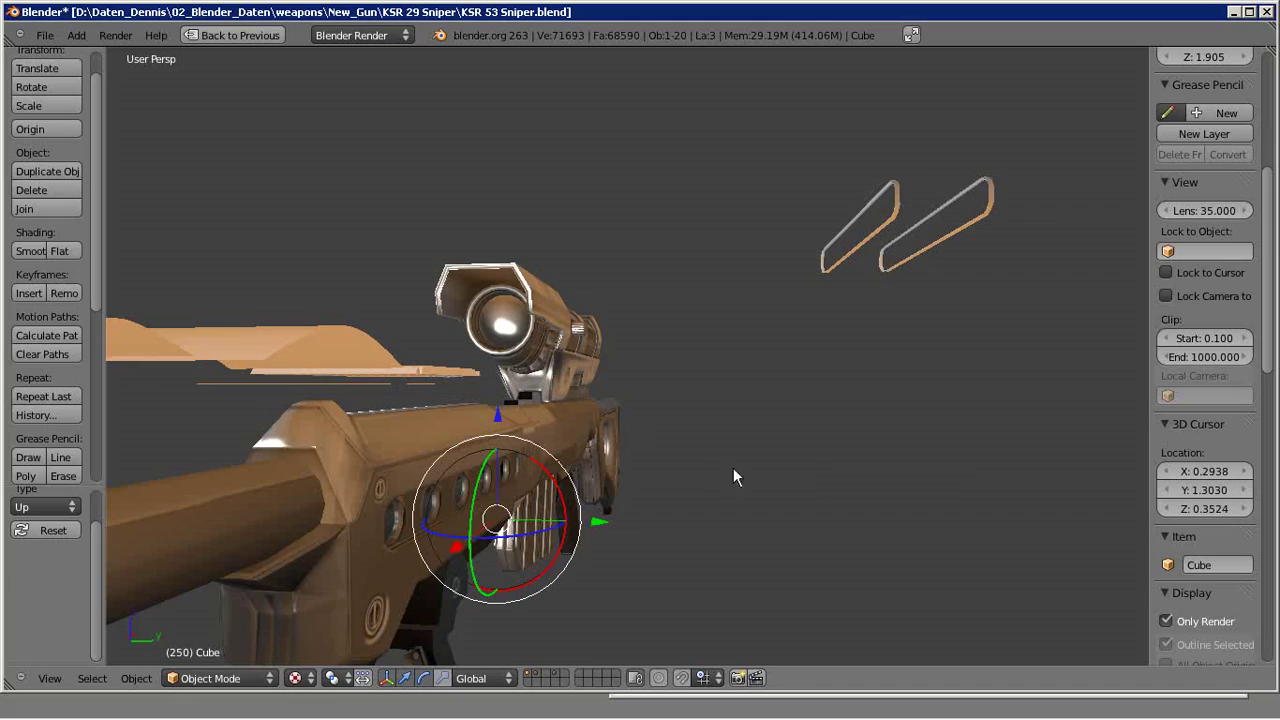
# - Turn on Only Render so the viewport shows only renderable objects of the rifle
pyautogui.moveTo(576, 382)
pyautogui.mouseDown(button='middle')
pyautogui.moveTo(929, 360)
pyautogui.moveTo(1010, 389)
pyautogui.mouseUp(button='middle')
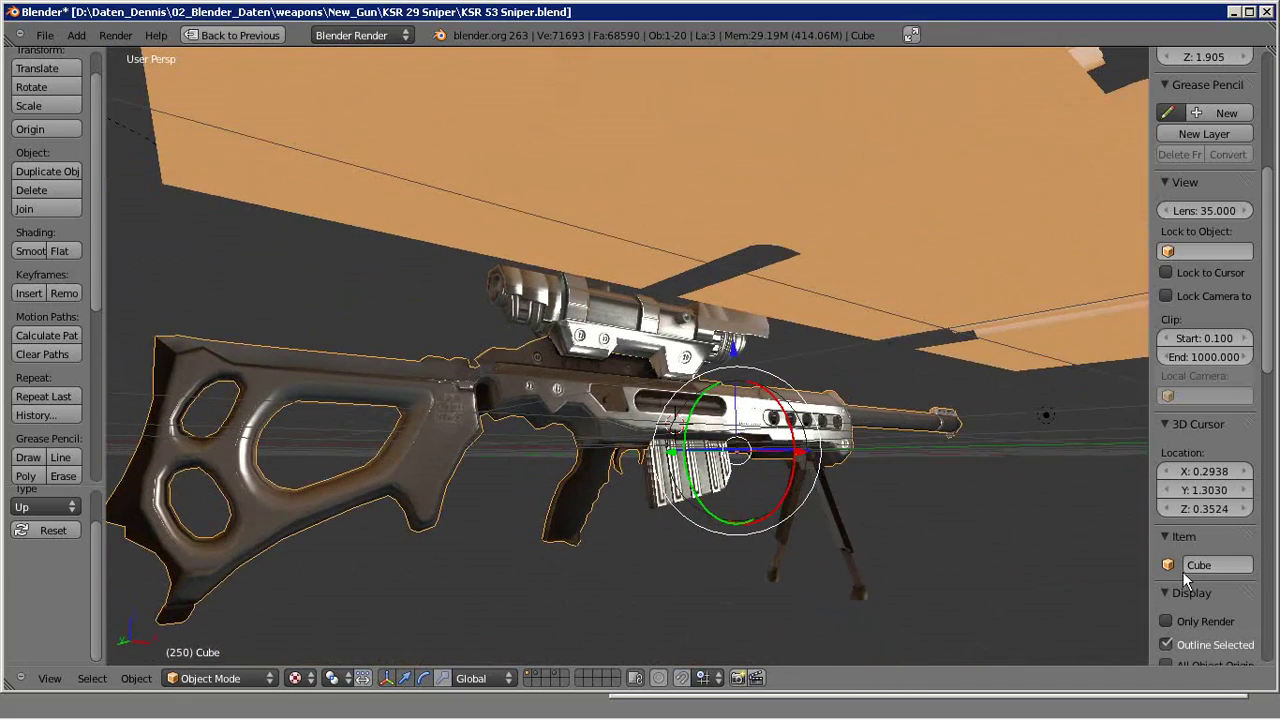
pyautogui.click(1166, 620)
pyautogui.scroll(2, 763, 390)
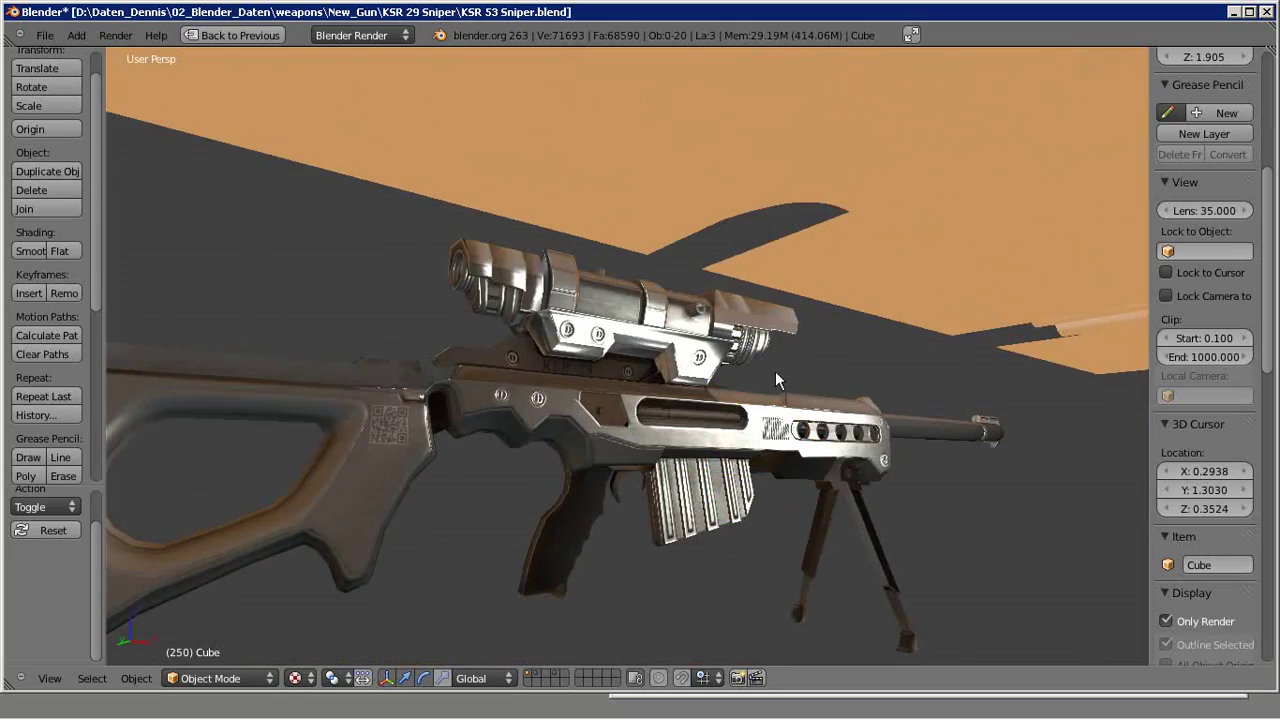
pyautogui.moveTo(775, 371)
pyautogui.mouseDown(button='middle')
pyautogui.moveTo(835, 363)
pyautogui.moveTo(815, 411)
pyautogui.moveTo(770, 432)
pyautogui.moveTo(675, 434)
pyautogui.moveTo(645, 378)
pyautogui.moveTo(590, 351)
pyautogui.moveTo(186, 379)
pyautogui.mouseUp(button='middle')
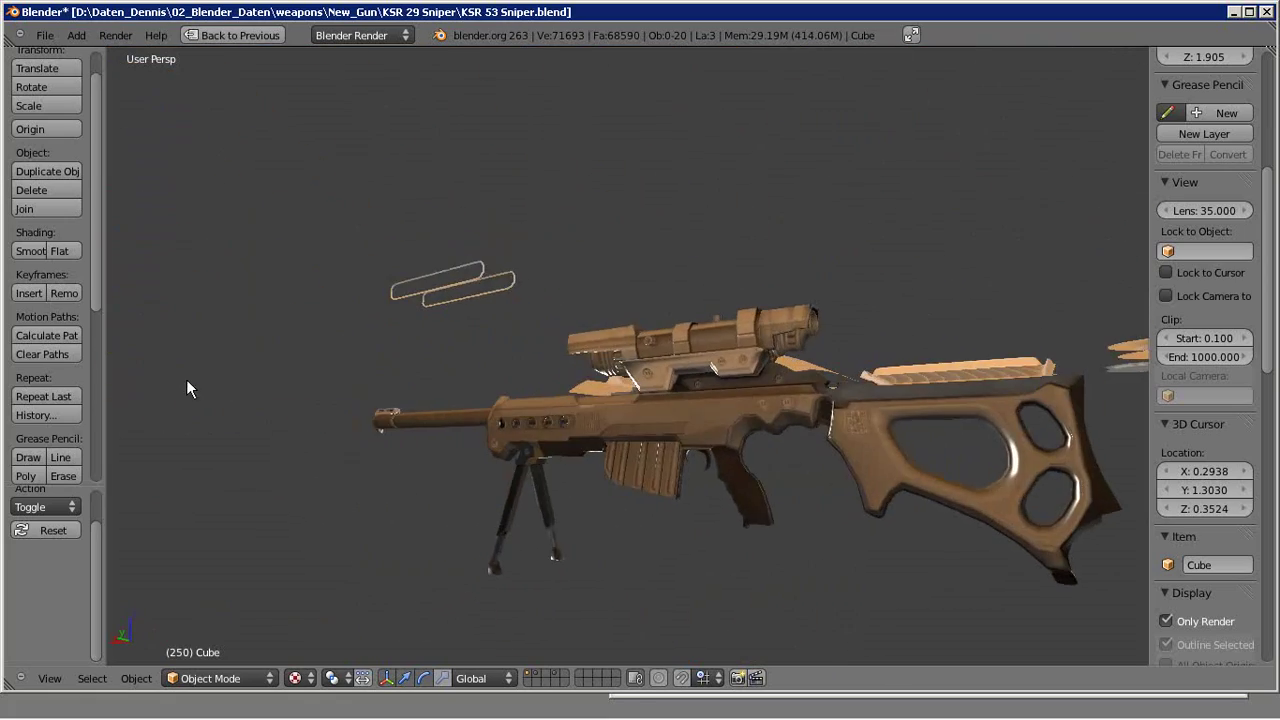
pyautogui.scroll(1, 687, 318)
pyautogui.scroll(2, 687, 318)
pyautogui.scroll(2, 700, 340)
pyautogui.scroll(1, 710, 367)
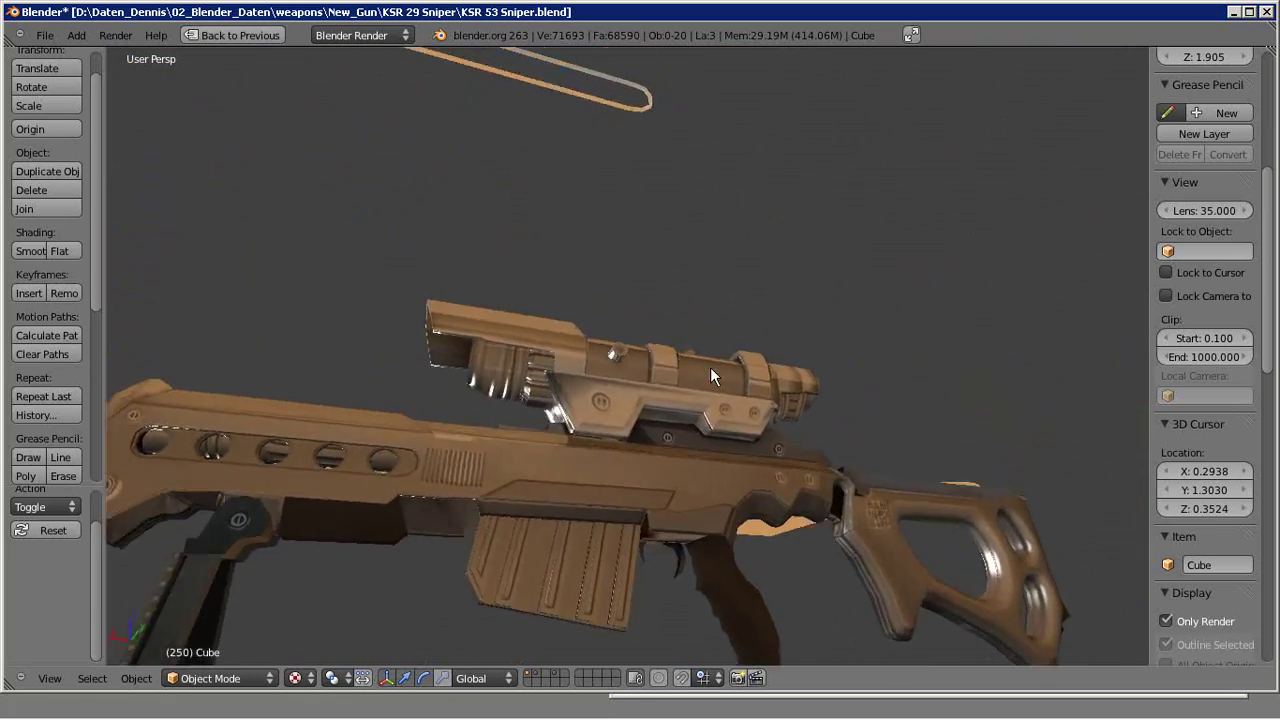
pyautogui.scroll(-4, 710, 375)
pyautogui.scroll(2, 706, 386)
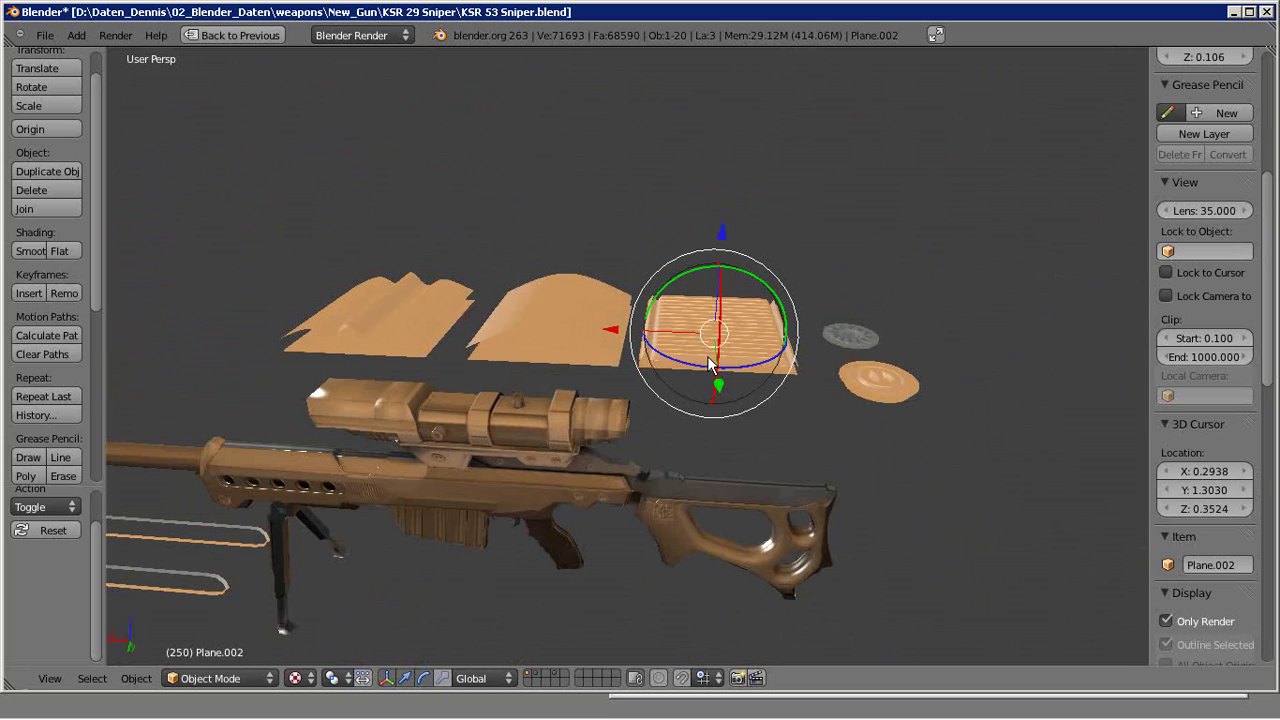
# - Hide the floating Plane.002 and the orange Circle.001 piece
pyautogui.hotkey('ctrl', 'z')
pyautogui.hotkey('ctrl', 'z')
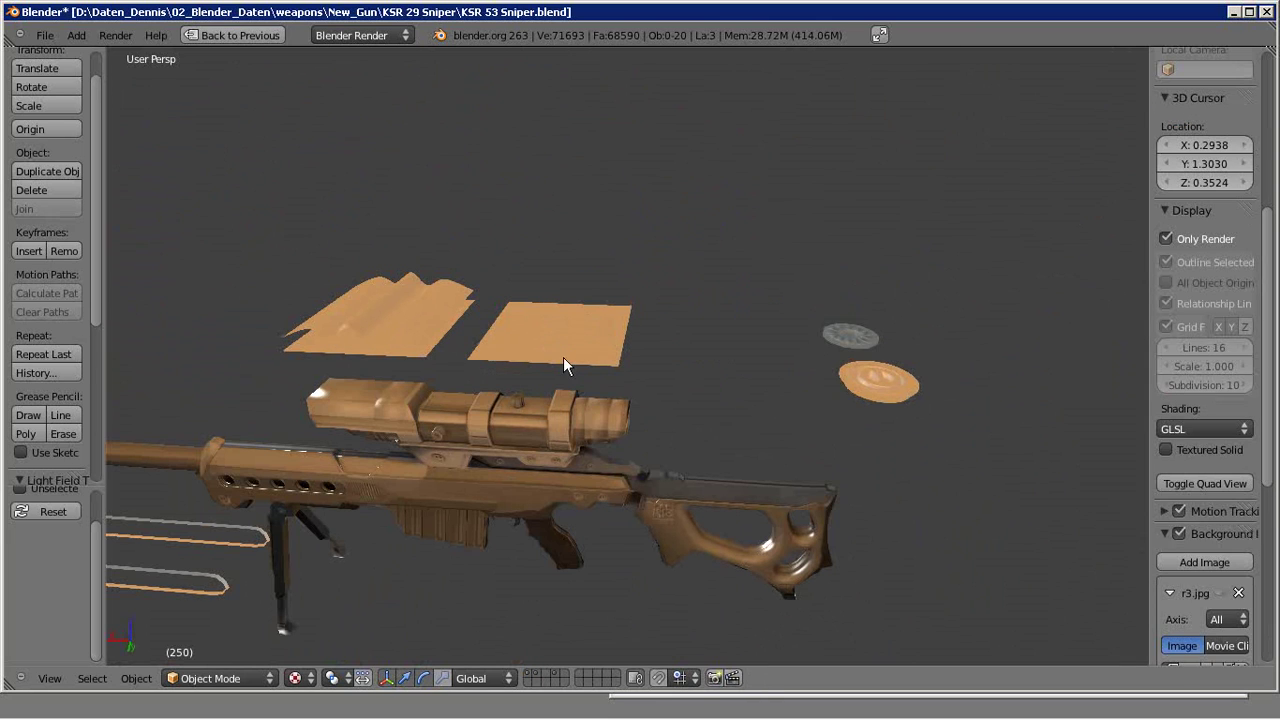
pyautogui.hotkey('ctrl', 'z')
pyautogui.hotkey('ctrl', 'z')
pyautogui.hotkey('ctrl', 'z')
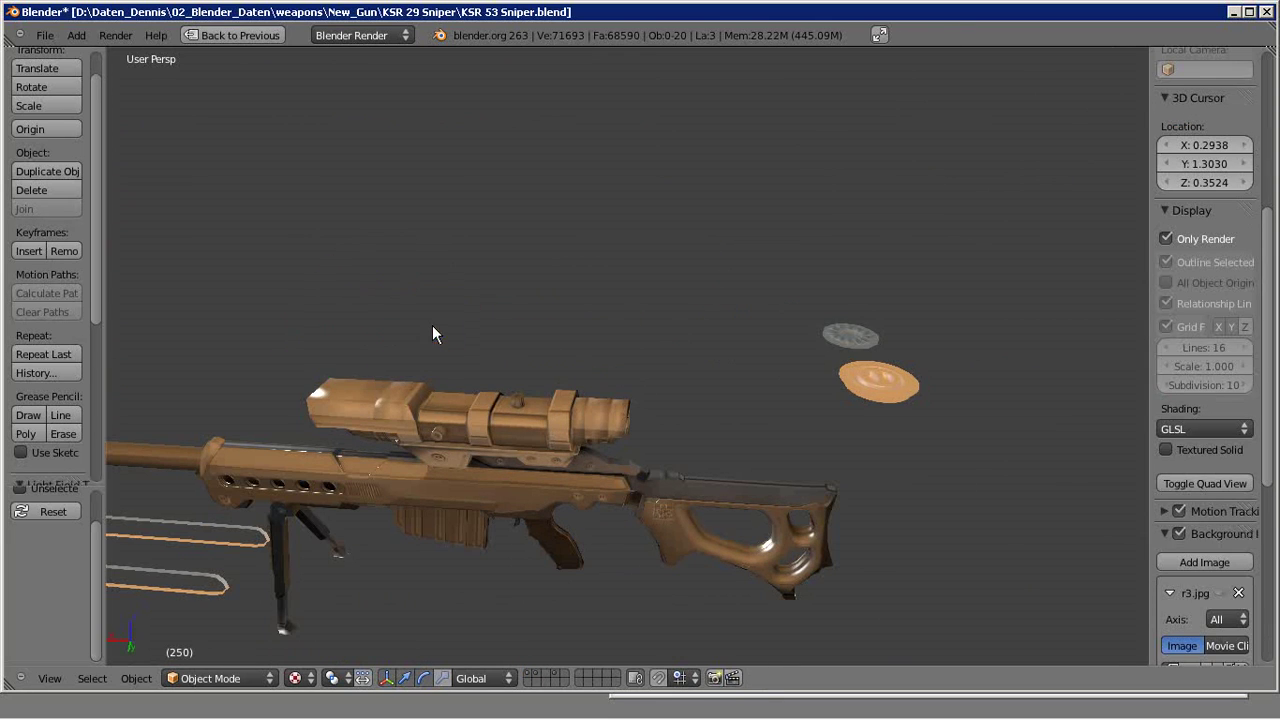
pyautogui.rightClick(872, 378)
pyautogui.hotkey('ctrl', 'z')
pyautogui.hotkey('ctrl', 'z')
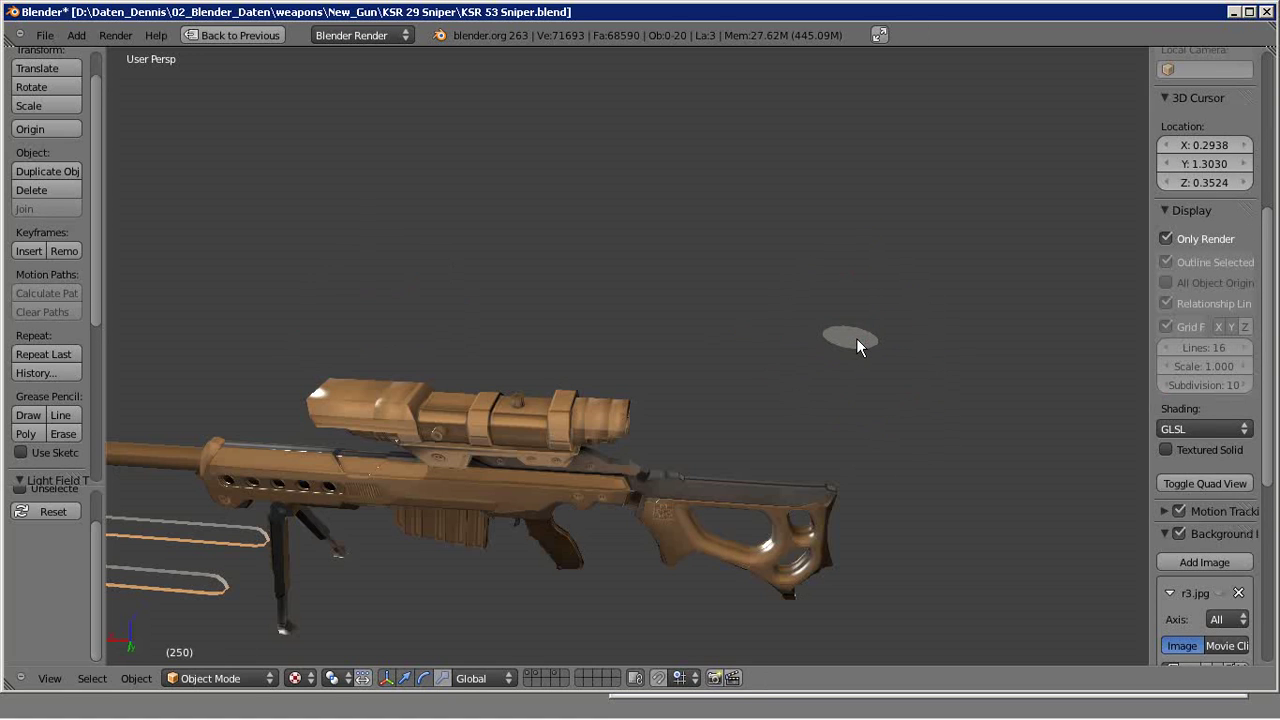
pyautogui.hotkey('ctrl', 'z')
pyautogui.hotkey('ctrl', 'z')
pyautogui.hotkey('ctrl', 'z')
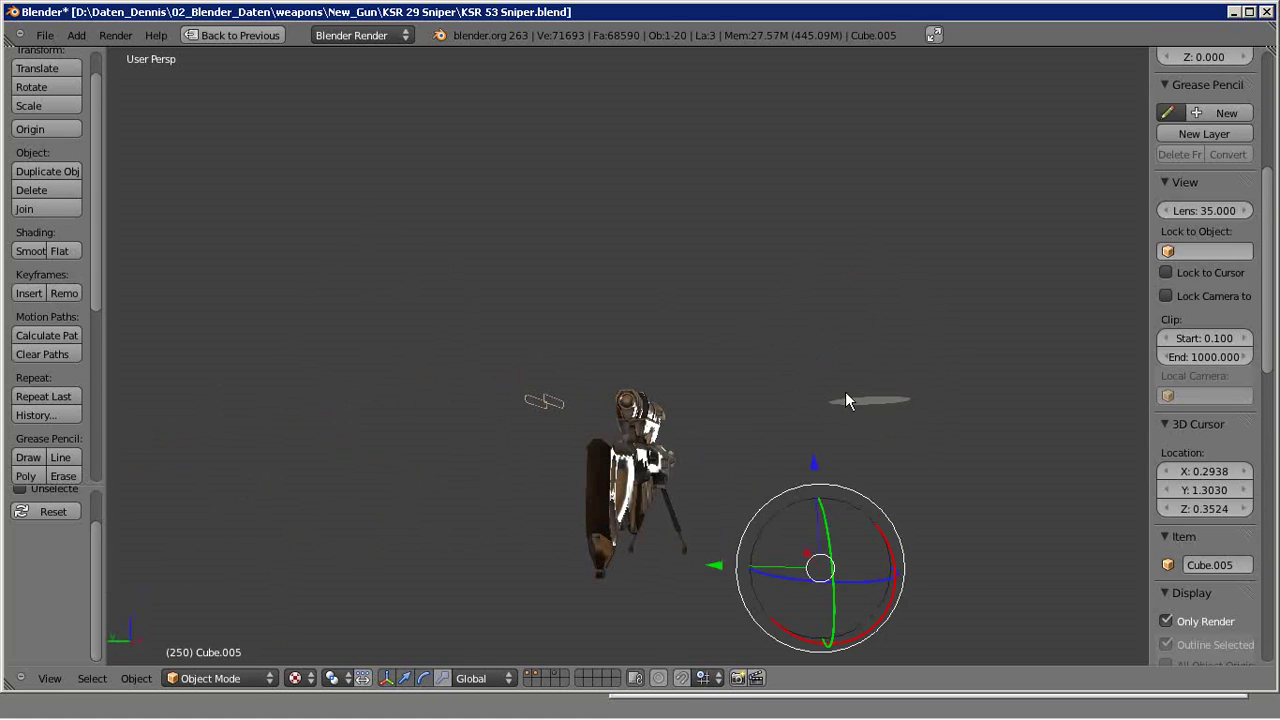
pyautogui.hotkey('ctrl', 'z')
pyautogui.hotkey('ctrl', 'z')
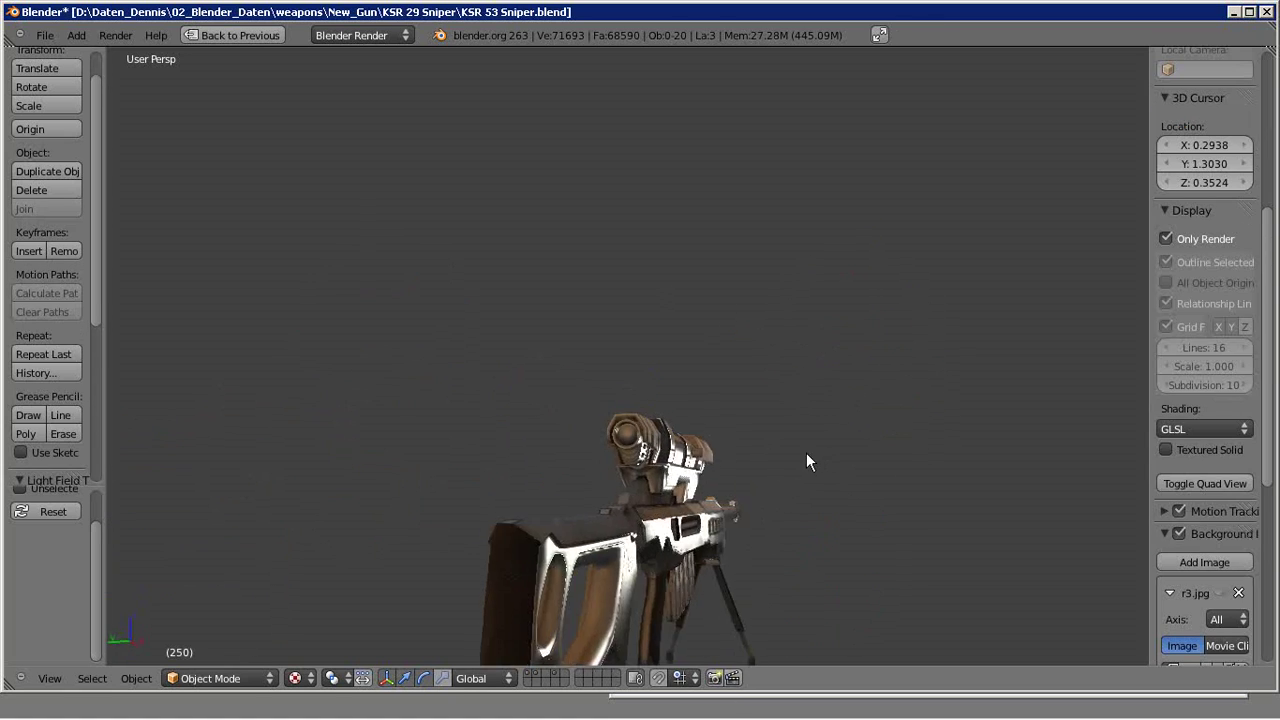
pyautogui.hotkey('ctrl', 'z')
pyautogui.scroll(3, 755, 298)
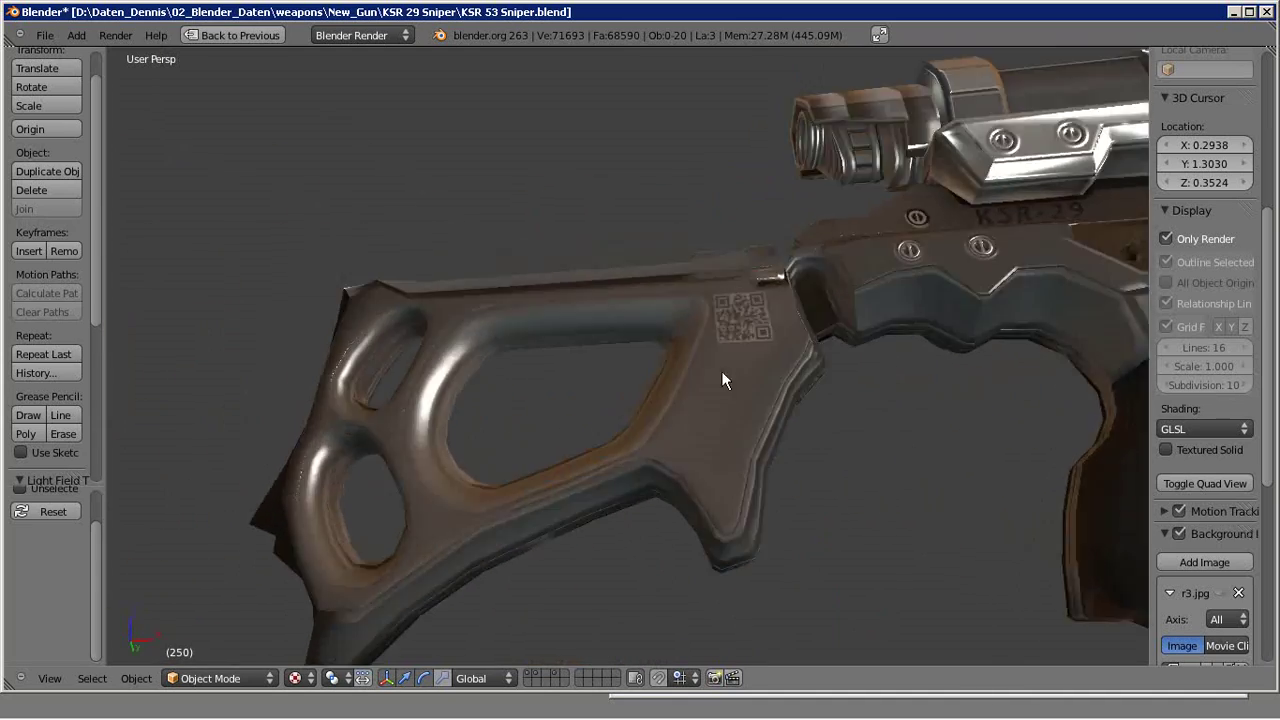
pyautogui.moveTo(836, 383)
pyautogui.mouseDown(button='middle')
pyautogui.moveTo(721, 267)
pyautogui.moveTo(848, 356)
pyautogui.moveTo(525, 376)
pyautogui.moveTo(459, 452)
pyautogui.moveTo(762, 415)
pyautogui.moveTo(751, 437)
pyautogui.moveTo(621, 471)
pyautogui.moveTo(657, 427)
pyautogui.moveTo(631, 357)
pyautogui.moveTo(429, 334)
pyautogui.moveTo(648, 334)
pyautogui.moveTo(552, 366)
pyautogui.moveTo(540, 440)
pyautogui.moveTo(574, 460)
pyautogui.moveTo(478, 465)
pyautogui.moveTo(653, 389)
pyautogui.moveTo(598, 428)
pyautogui.moveTo(352, 378)
pyautogui.moveTo(345, 406)
pyautogui.moveTo(519, 461)
pyautogui.moveTo(564, 373)
pyautogui.moveTo(708, 389)
pyautogui.moveTo(683, 466)
pyautogui.moveTo(679, 548)
pyautogui.moveTo(671, 443)
pyautogui.moveTo(579, 345)
pyautogui.moveTo(555, 375)
pyautogui.moveTo(414, 370)
pyautogui.moveTo(696, 389)
pyautogui.moveTo(692, 299)
pyautogui.moveTo(695, 321)
pyautogui.moveTo(789, 327)
pyautogui.moveTo(854, 311)
pyautogui.moveTo(980, 370)
pyautogui.moveTo(973, 358)
pyautogui.moveTo(898, 322)
pyautogui.moveTo(792, 303)
pyautogui.moveTo(725, 342)
pyautogui.moveTo(638, 326)
pyautogui.moveTo(668, 344)
pyautogui.moveTo(563, 393)
pyautogui.moveTo(496, 363)
pyautogui.moveTo(482, 381)
pyautogui.moveTo(467, 369)
pyautogui.moveTo(574, 387)
pyautogui.moveTo(666, 443)
pyautogui.moveTo(521, 449)
pyautogui.moveTo(559, 538)
pyautogui.moveTo(560, 487)
pyautogui.moveTo(636, 391)
pyautogui.moveTo(688, 393)
pyautogui.moveTo(746, 471)
pyautogui.moveTo(484, 374)
pyautogui.moveTo(469, 383)
pyautogui.mouseUp(button='middle')
# - Zoom in on the rifle and restore the multi-pane layout from full screen
pyautogui.scroll(3, 487, 375)
pyautogui.hotkey('ctrl', 'Up')
# - Select the rifle body Cube and inspect its current texturing in the enlarged 3D view
pyautogui.rightClick(537, 296)
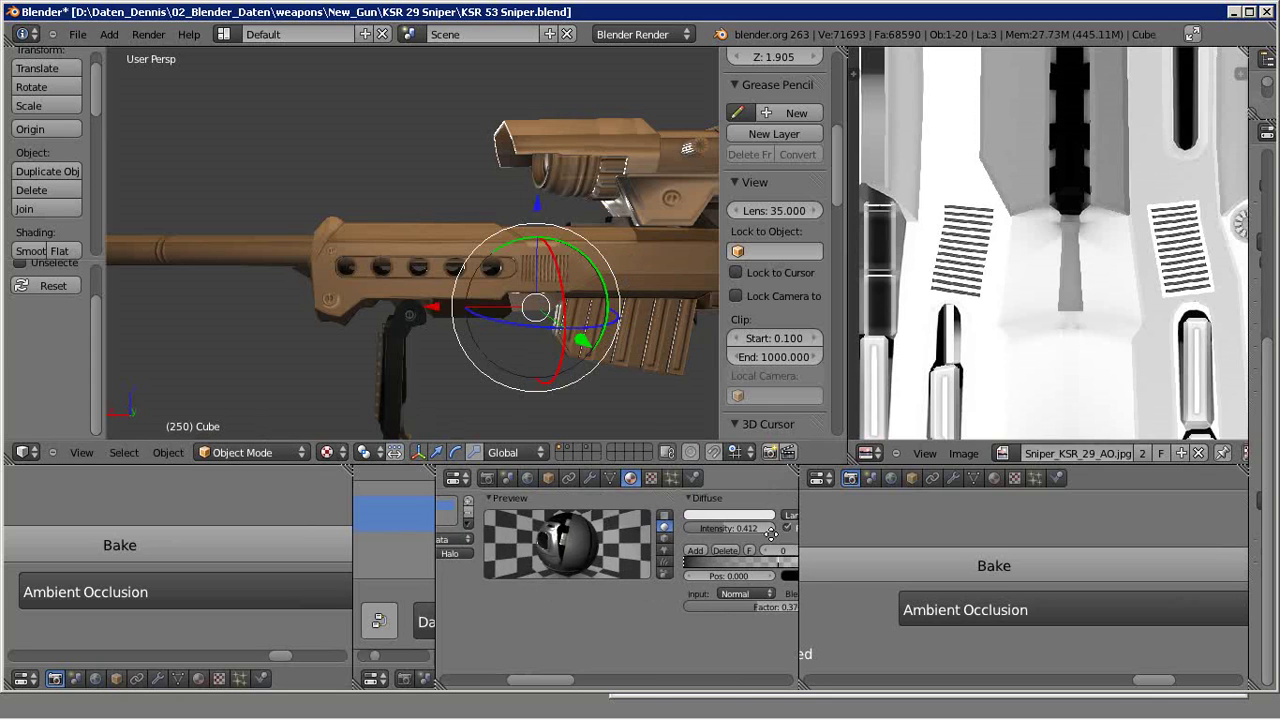
pyautogui.click(650, 479)
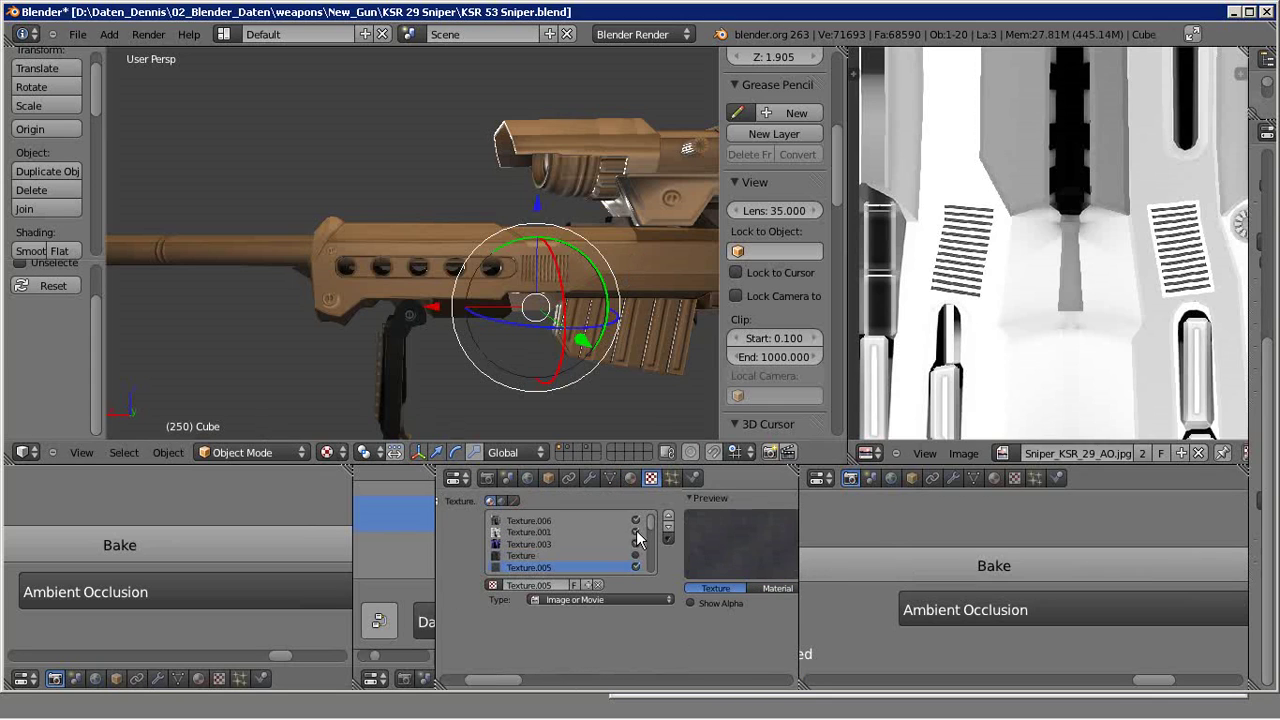
pyautogui.scroll(2, 500, 280)
pyautogui.hotkey('ctrl', 'Up')
pyautogui.scroll(3, 520, 320)
pyautogui.scroll(2, 545, 370)
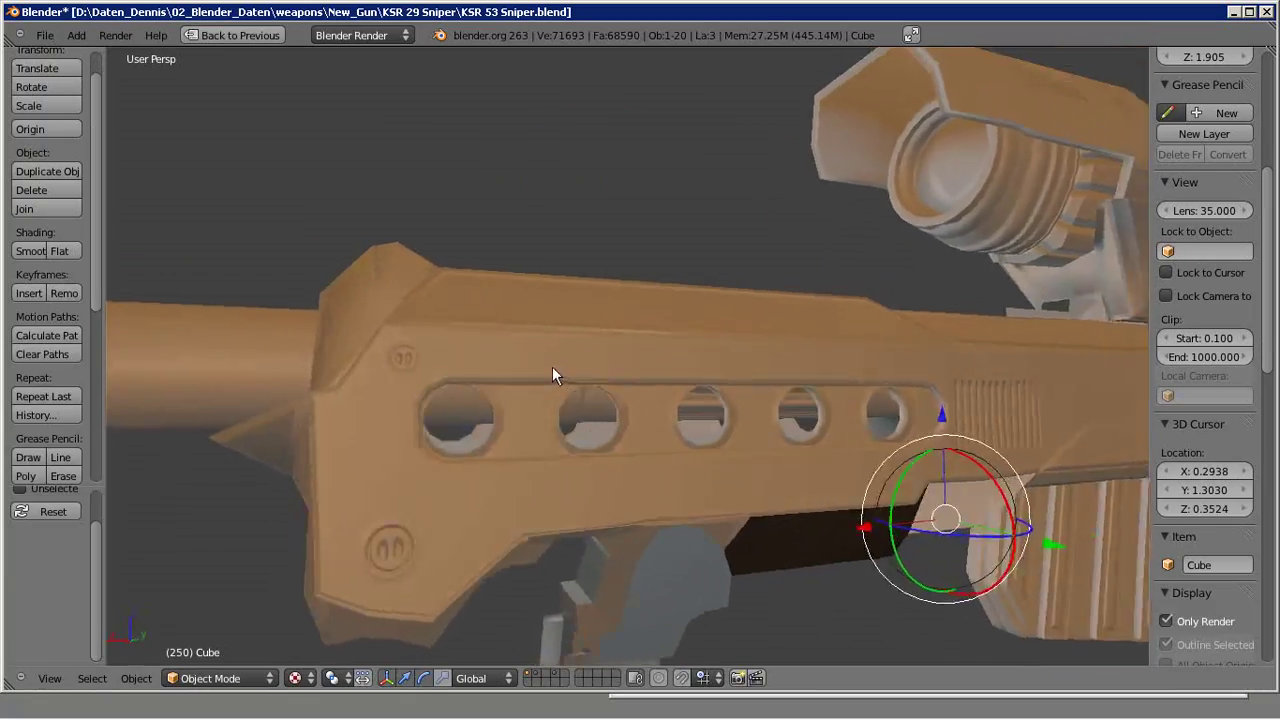
pyautogui.moveTo(552, 366)
pyautogui.mouseDown(button='middle')
pyautogui.moveTo(779, 385)
pyautogui.moveTo(947, 368)
pyautogui.moveTo(557, 391)
pyautogui.moveTo(895, 429)
pyautogui.moveTo(645, 468)
pyautogui.moveTo(771, 466)
pyautogui.moveTo(725, 327)
pyautogui.moveTo(541, 431)
pyautogui.moveTo(697, 351)
pyautogui.mouseUp(button='middle')
pyautogui.scroll(3, 708, 337)
pyautogui.scroll(2, 760, 372)
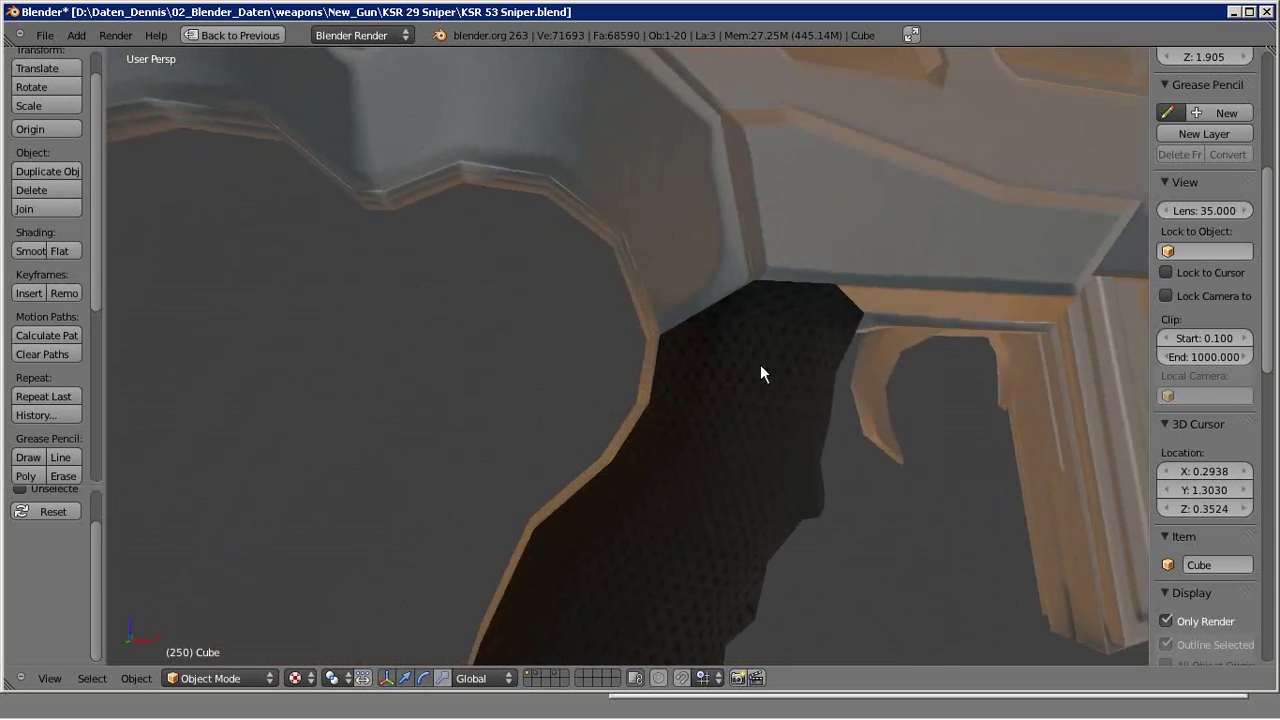
pyautogui.scroll(-5, 760, 372)
pyautogui.scroll(-2, 749, 365)
# - Toggle Texture.006 on and off and compare the grip and receiver
pyautogui.hotkey('ctrl', 'Up')
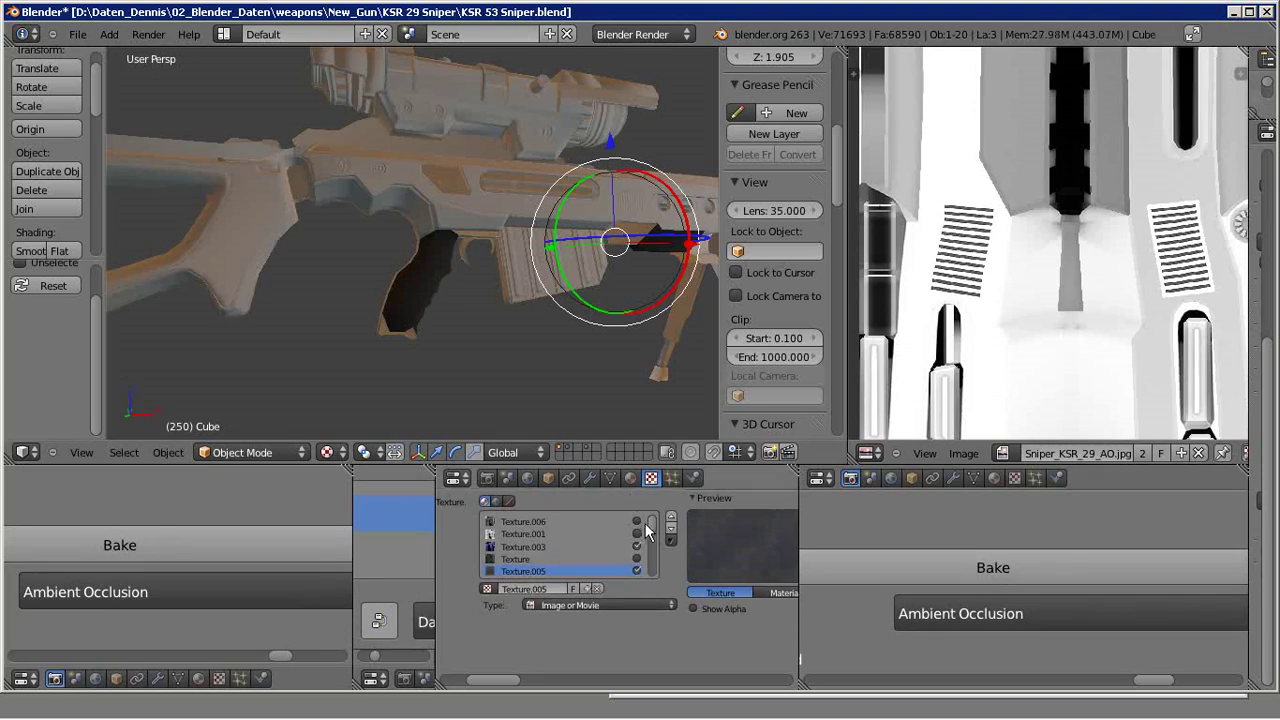
pyautogui.click(637, 521)
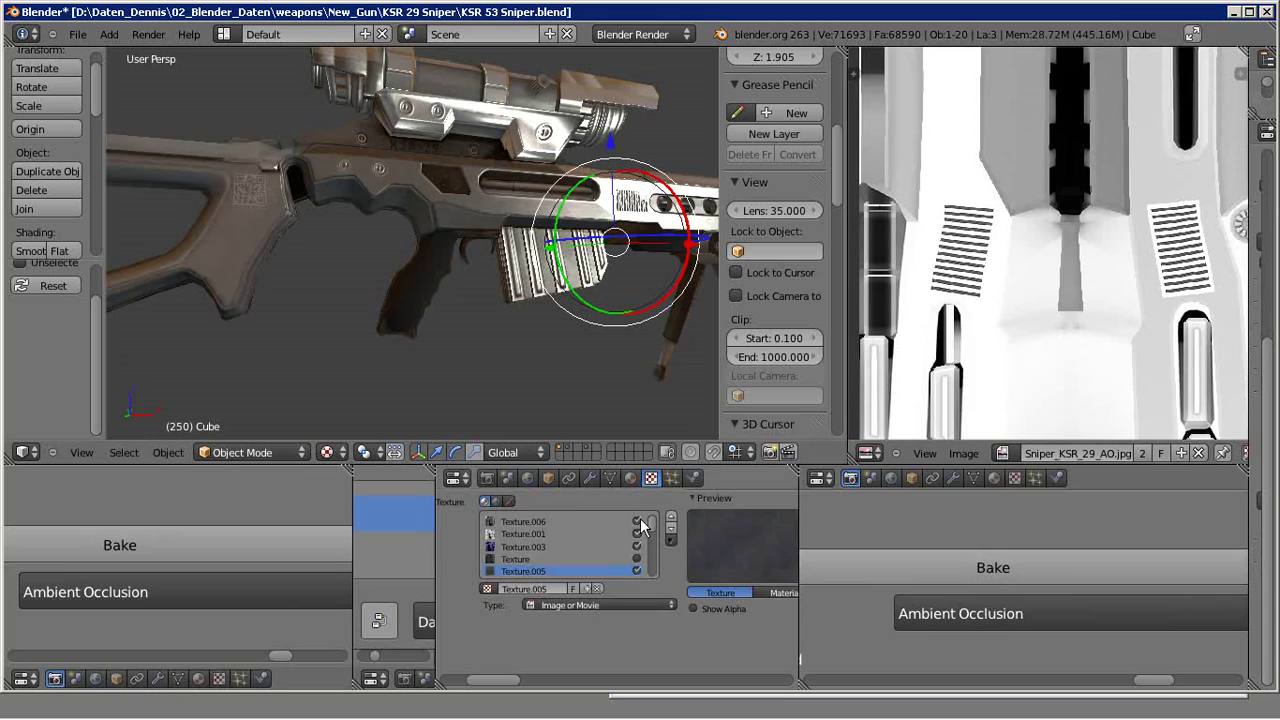
pyautogui.click(642, 521)
pyautogui.hotkey('ctrl', 'Up')
pyautogui.moveTo(688, 280); pyautogui.dragTo(591, 322, button='middle')
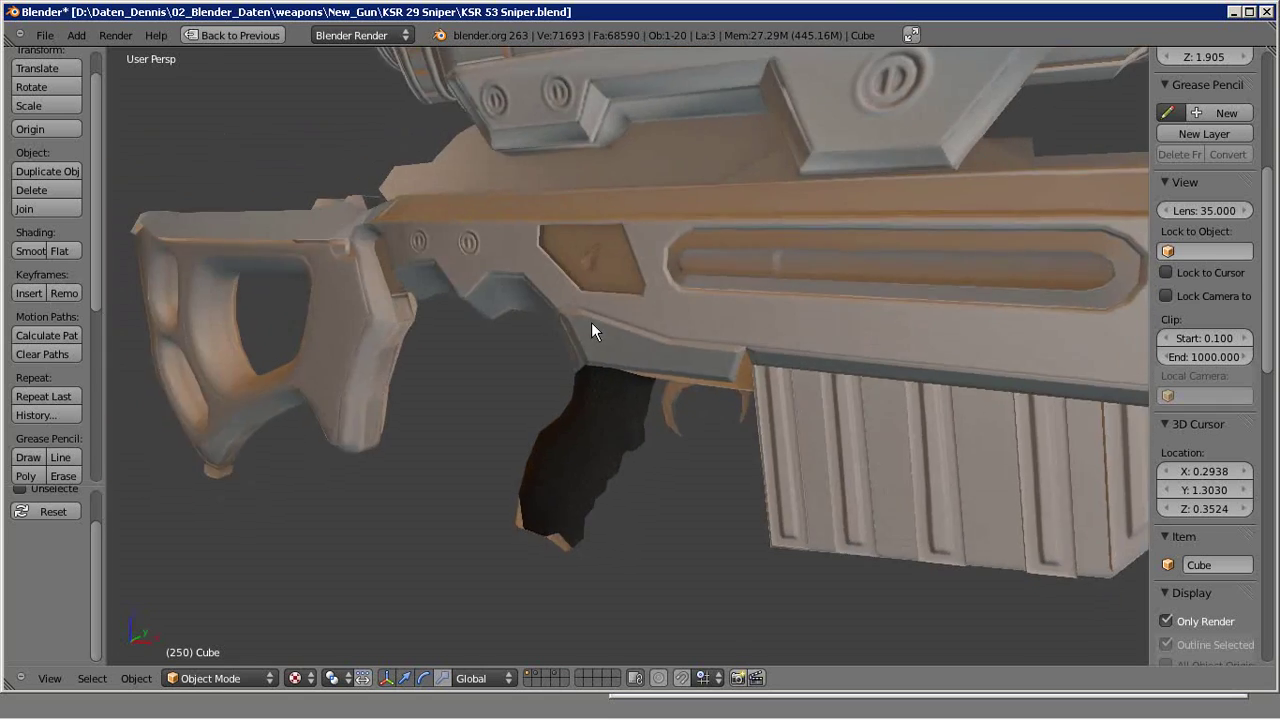
pyautogui.scroll(-2, 684, 337)
pyautogui.scroll(-1, 684, 336)
pyautogui.moveTo(684, 332); pyautogui.dragTo(491, 346, button='middle')
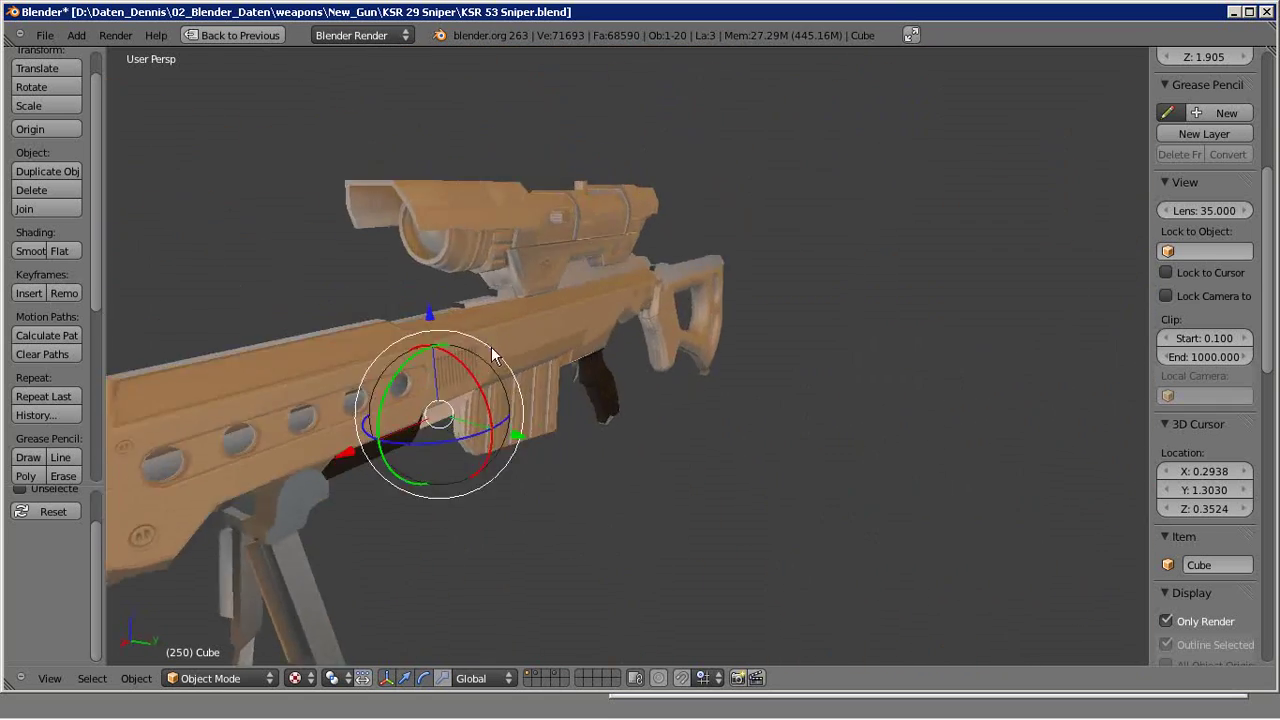
pyautogui.scroll(3, 604, 343)
pyautogui.moveTo(604, 343)
pyautogui.mouseDown(button='middle')
pyautogui.moveTo(419, 280)
pyautogui.moveTo(470, 377)
pyautogui.moveTo(408, 328)
pyautogui.moveTo(638, 403)
pyautogui.moveTo(920, 386)
pyautogui.moveTo(569, 423)
pyautogui.moveTo(800, 437)
pyautogui.moveTo(700, 380)
pyautogui.moveTo(677, 423)
pyautogui.moveTo(648, 420)
pyautogui.mouseUp(button='middle')
# - Re-enable Texture.006, toggle the base Texture layer, and check the worn finish
pyautogui.hotkey('ctrl', 'Up')
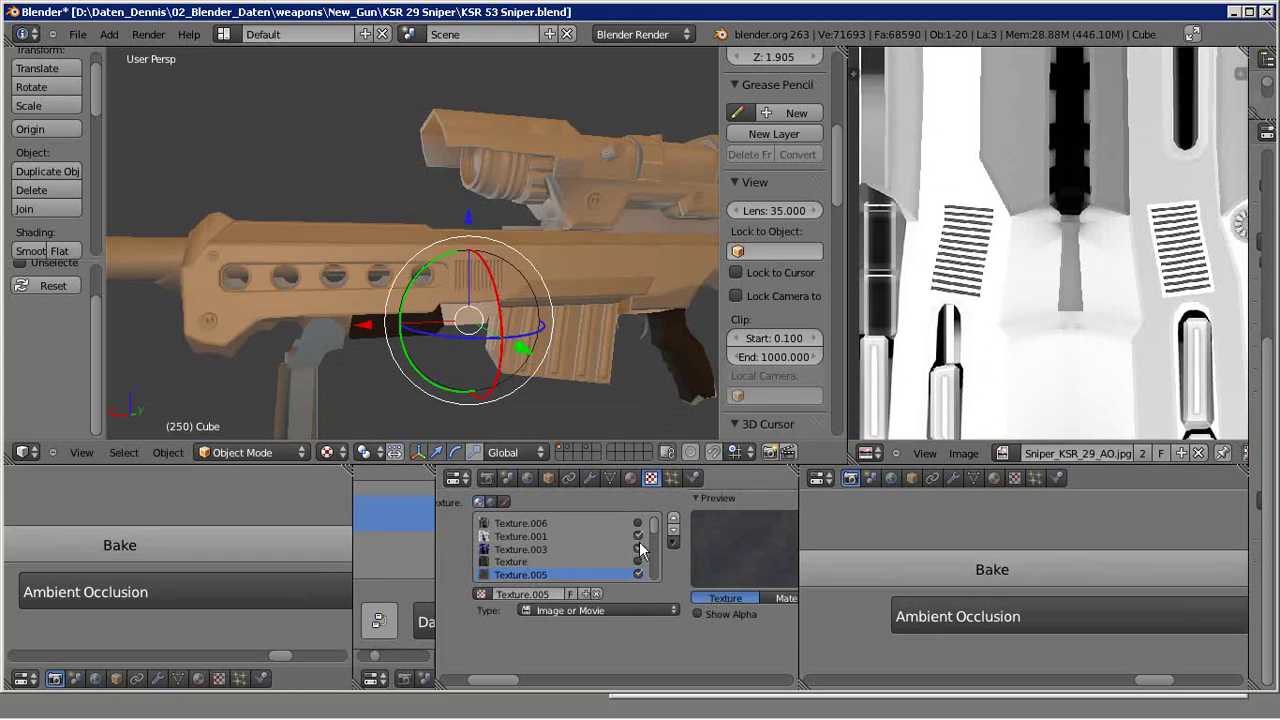
pyautogui.click(638, 523)
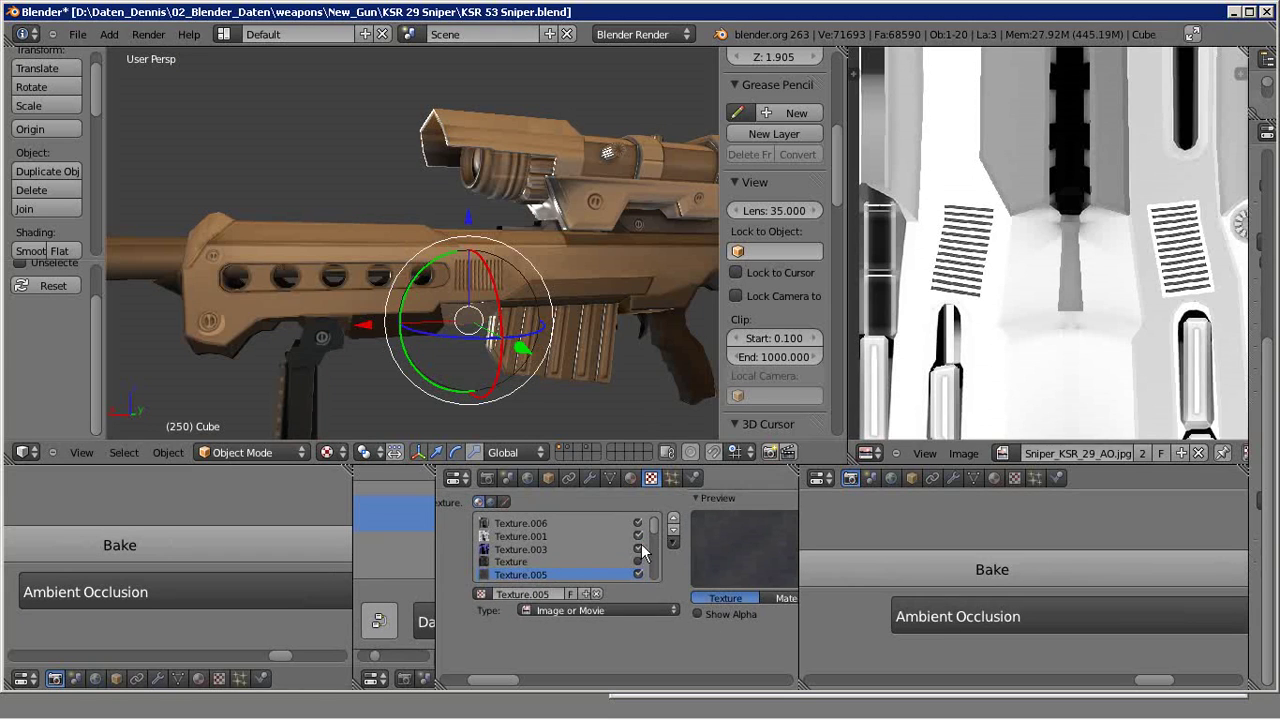
pyautogui.click(641, 561)
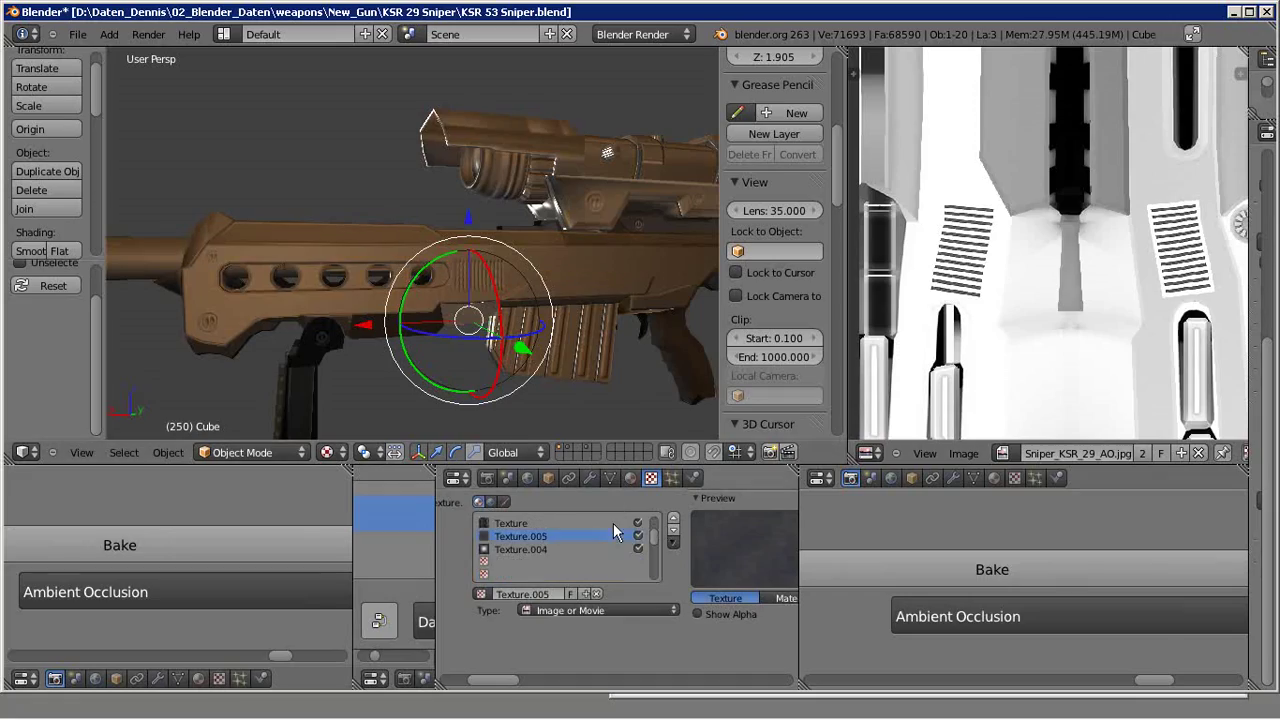
pyautogui.hotkey('ctrl', 'Up')
pyautogui.moveTo(439, 348)
pyautogui.mouseDown(button='middle')
pyautogui.moveTo(556, 386)
pyautogui.moveTo(659, 484)
pyautogui.moveTo(880, 372)
pyautogui.moveTo(523, 386)
pyautogui.moveTo(786, 279)
pyautogui.mouseUp(button='middle')
pyautogui.scroll(3, 540, 380)
# - Select the scope Cube.003 and enable Geometry Normal influence on its texture
pyautogui.rightClick(773, 265)
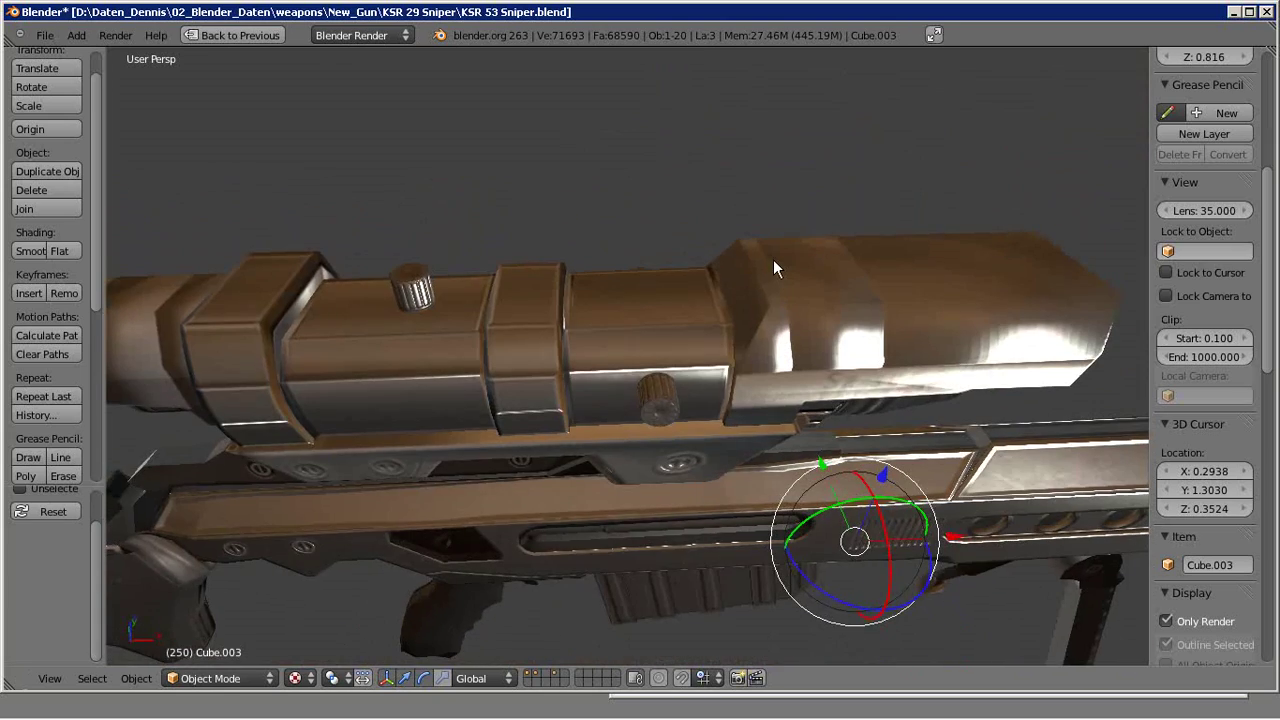
pyautogui.scroll(-2, 773, 265)
pyautogui.scroll(-3, 722, 281)
pyautogui.hotkey('ctrl', 'Up')
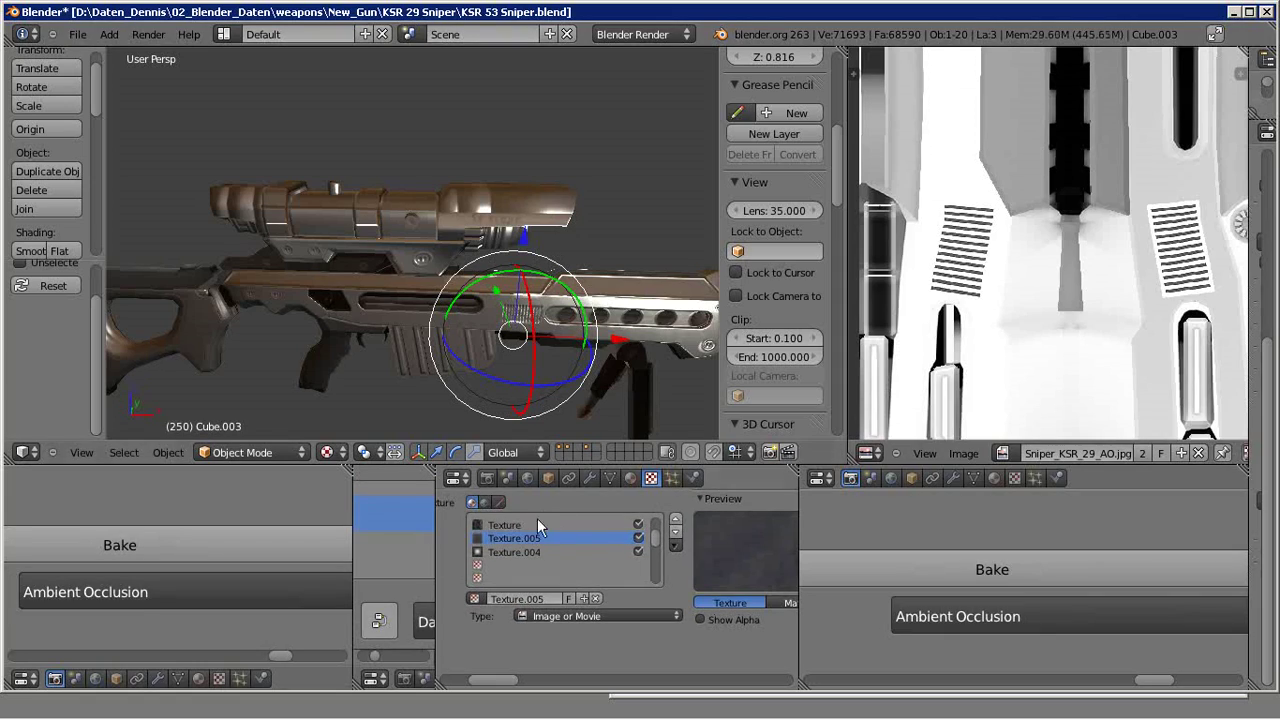
pyautogui.scroll(-3, 575, 537)
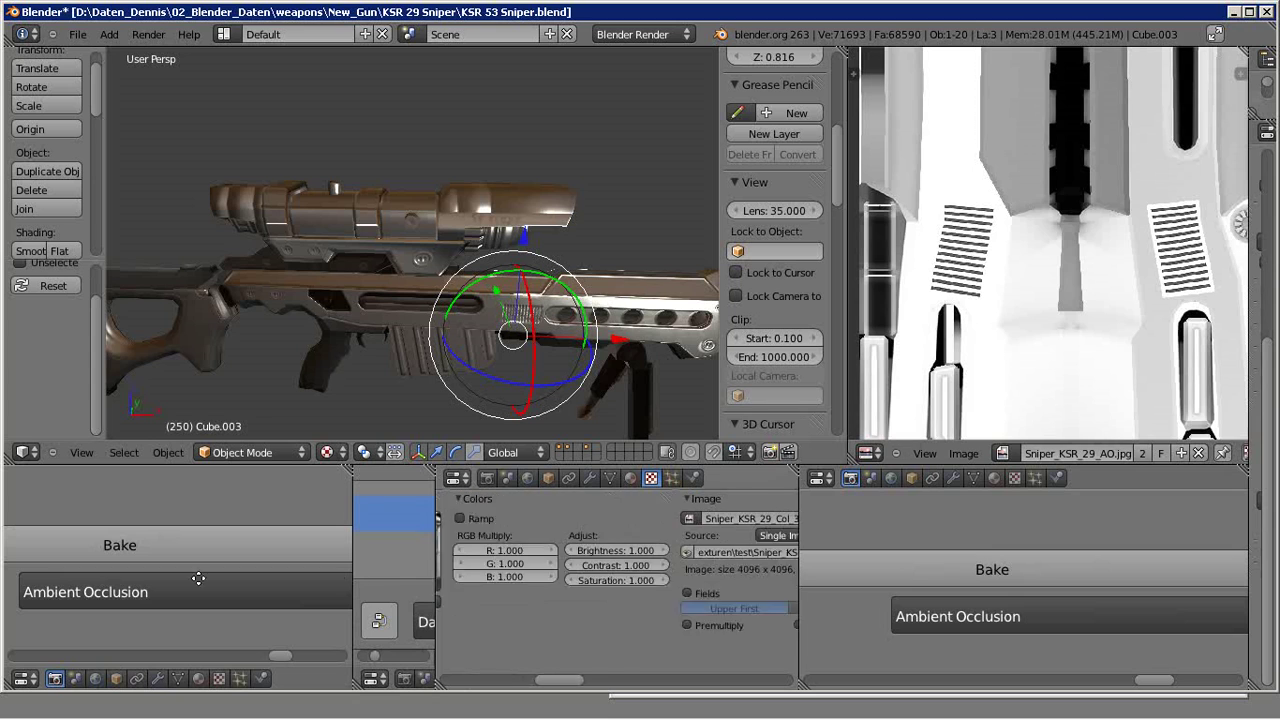
pyautogui.scroll(-2, 493, 588)
pyautogui.scroll(-2, 493, 588)
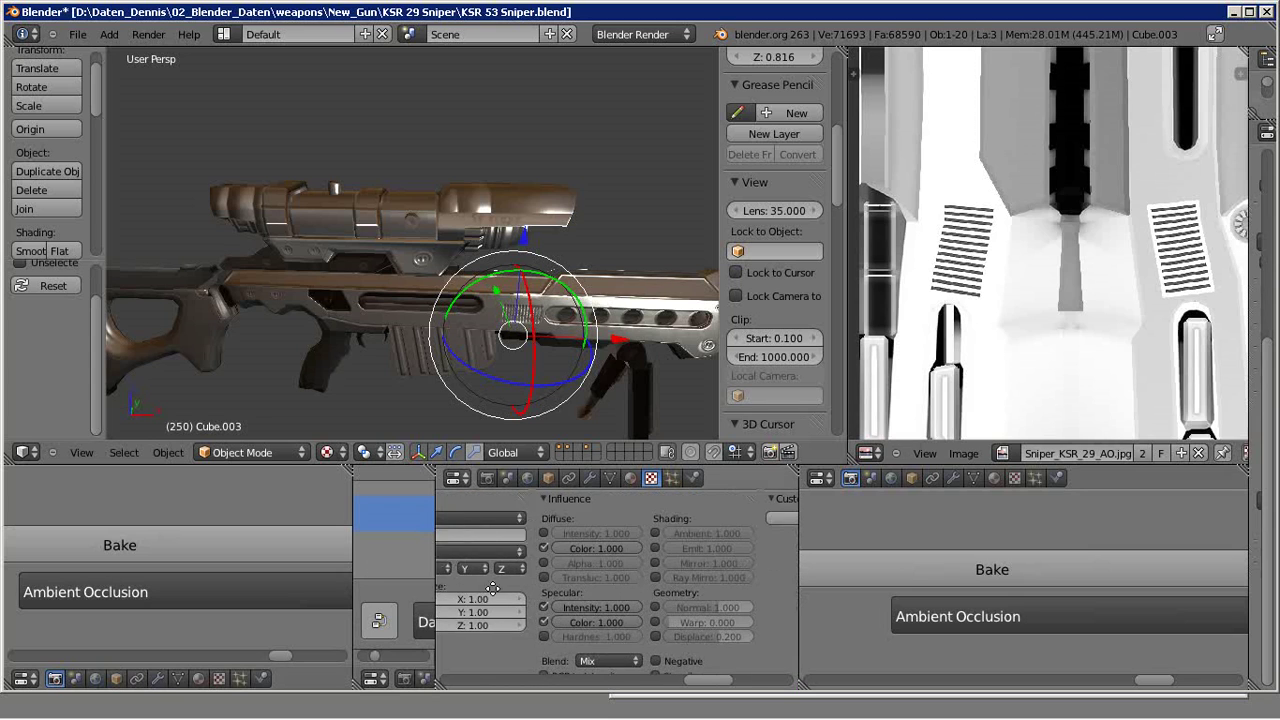
pyautogui.click(561, 604)
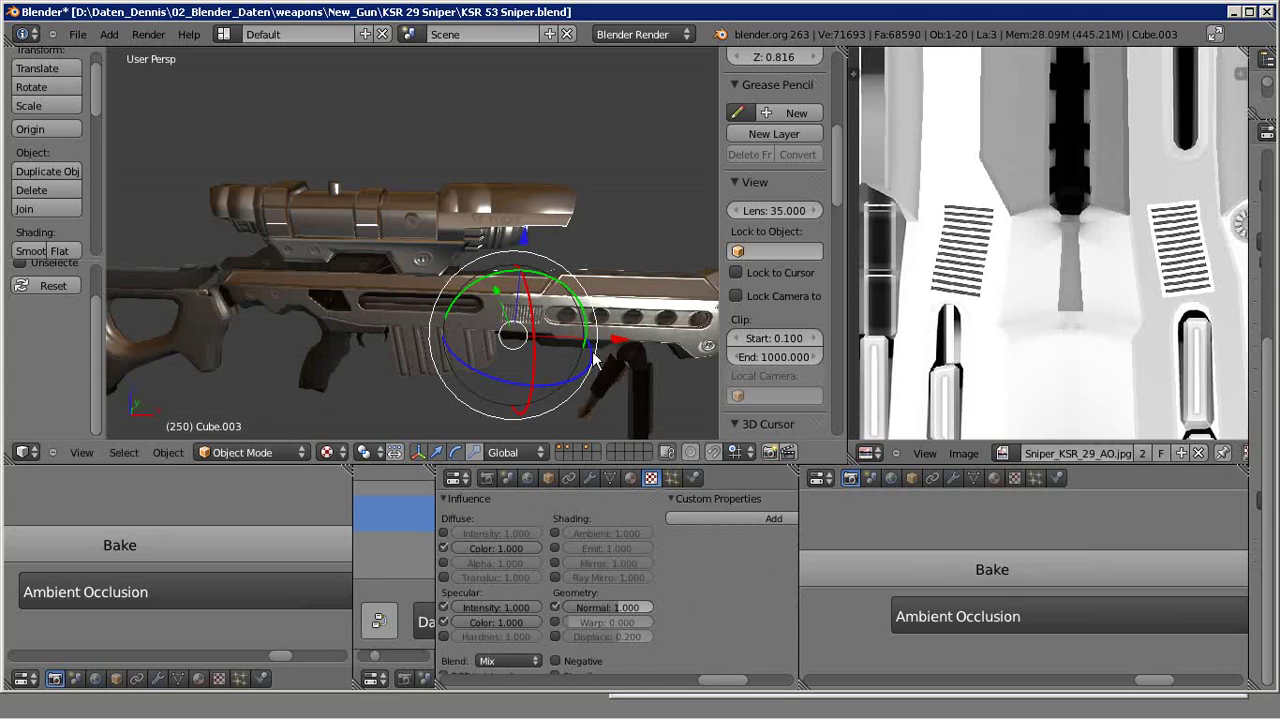
pyautogui.scroll(3, 581, 304)
pyautogui.moveTo(581, 304)
pyautogui.mouseDown(button='middle')
pyautogui.moveTo(456, 356)
pyautogui.moveTo(302, 309)
pyautogui.moveTo(445, 281)
pyautogui.moveTo(644, 454)
pyautogui.mouseUp(button='middle')
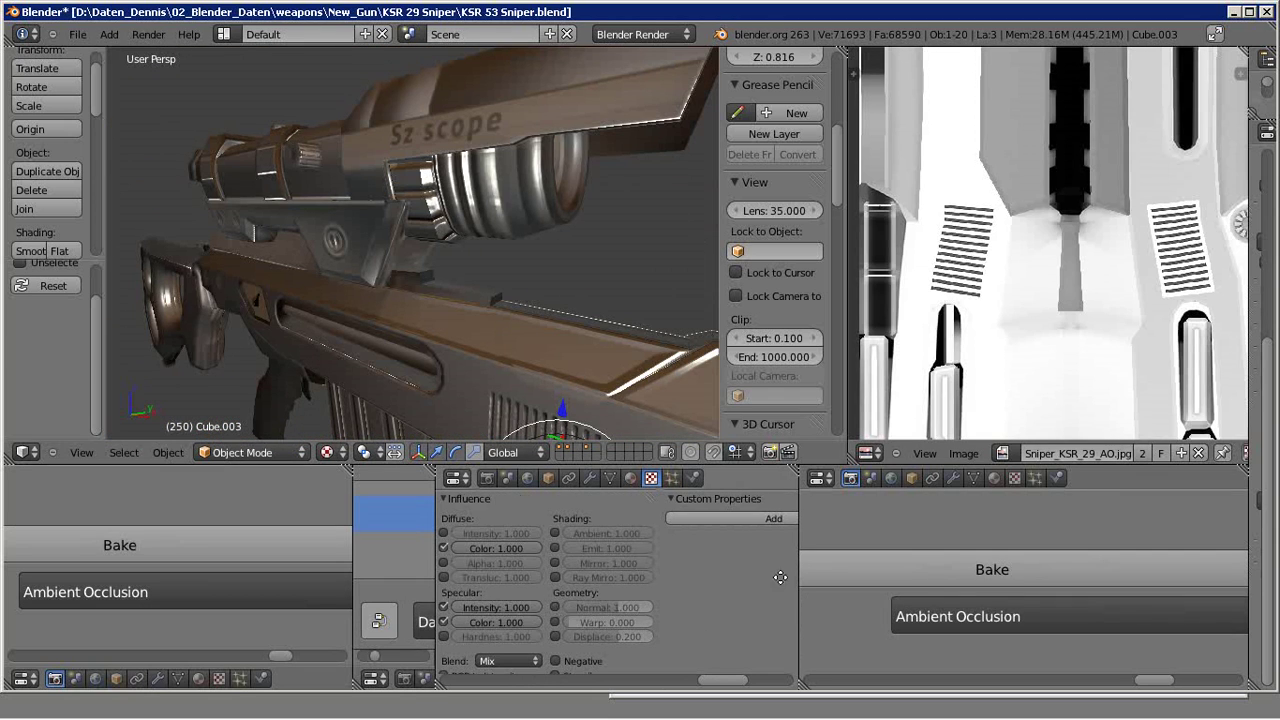
pyautogui.scroll(2, 560, 608)
pyautogui.scroll(2, 660, 590)
pyautogui.scroll(2, 783, 566)
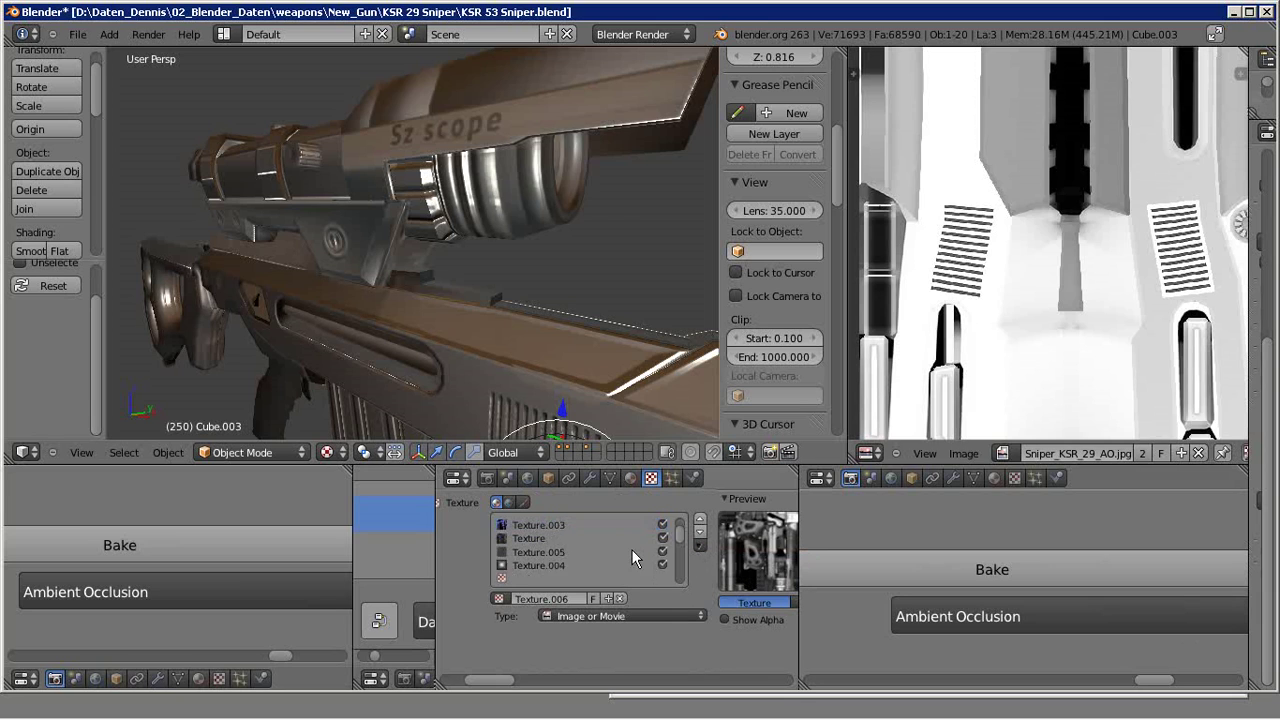
pyautogui.scroll(-2, 631, 549)
# - In another texture slot, swap Diffuse Color influence for Normal at 0.050
pyautogui.click(579, 550)
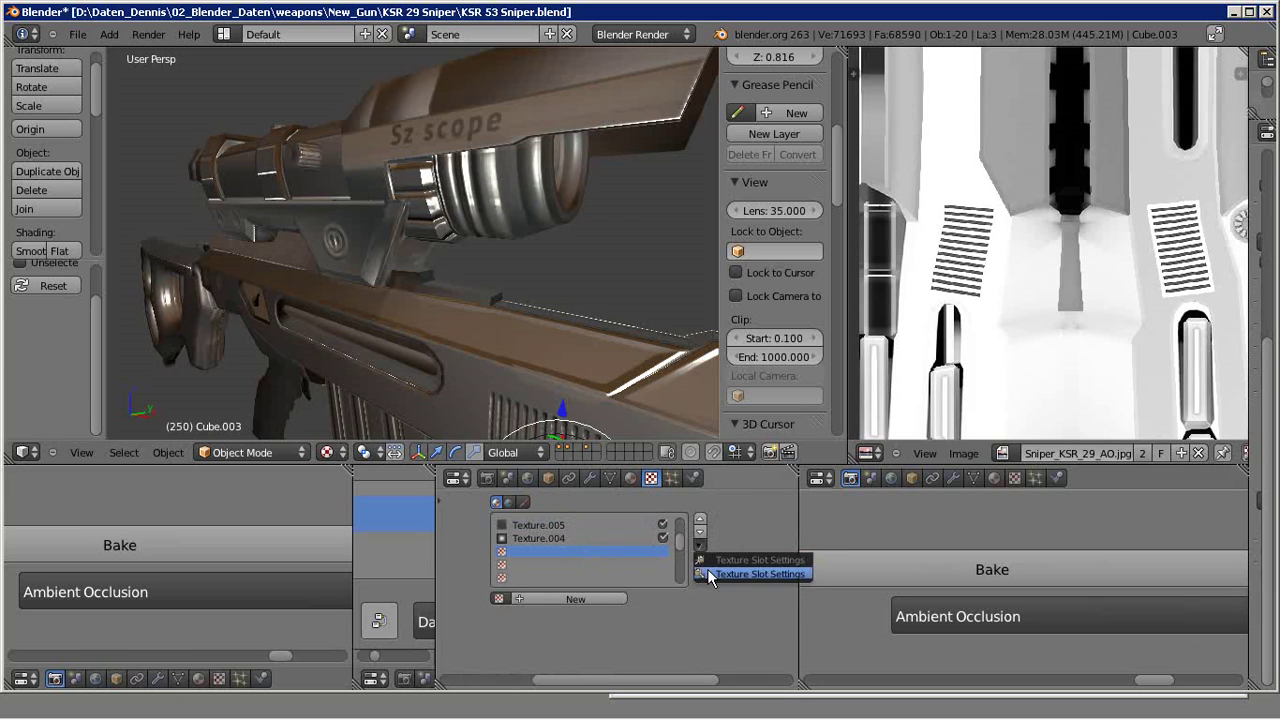
pyautogui.scroll(-3, 723, 573)
pyautogui.scroll(-3, 680, 575)
pyautogui.scroll(-3, 630, 576)
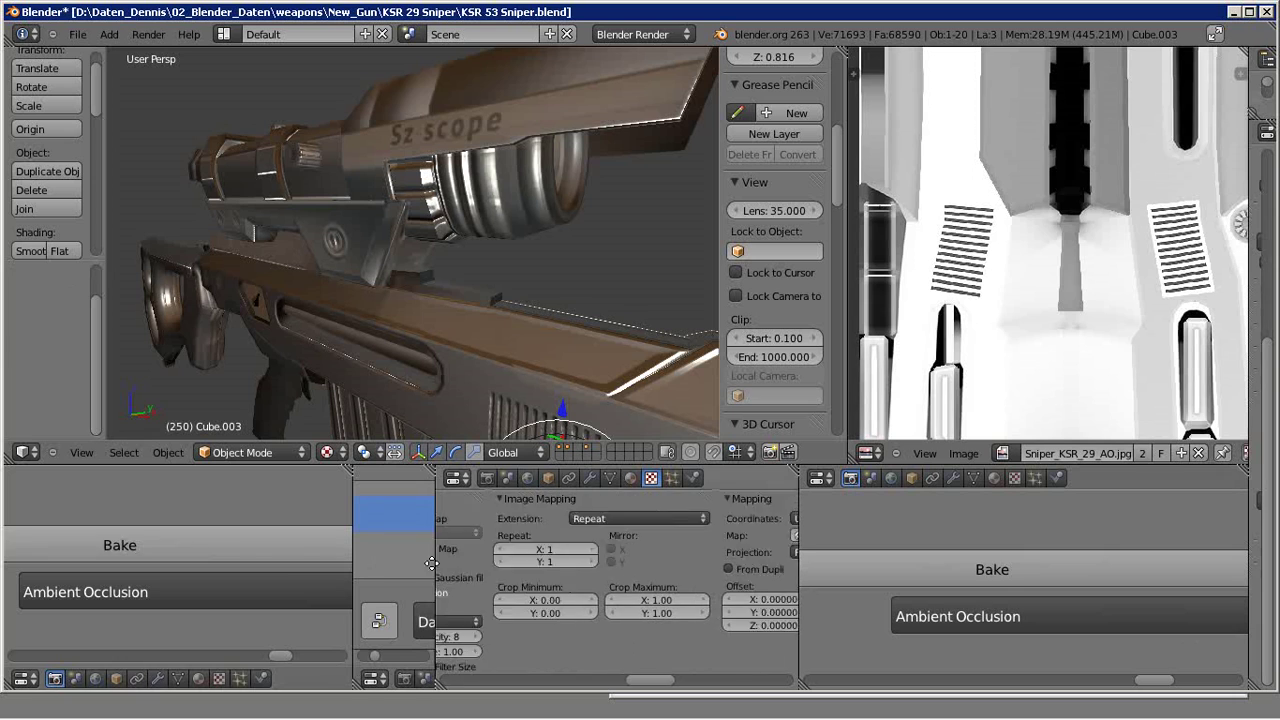
pyautogui.scroll(-3, 580, 578)
pyautogui.click(626, 607)
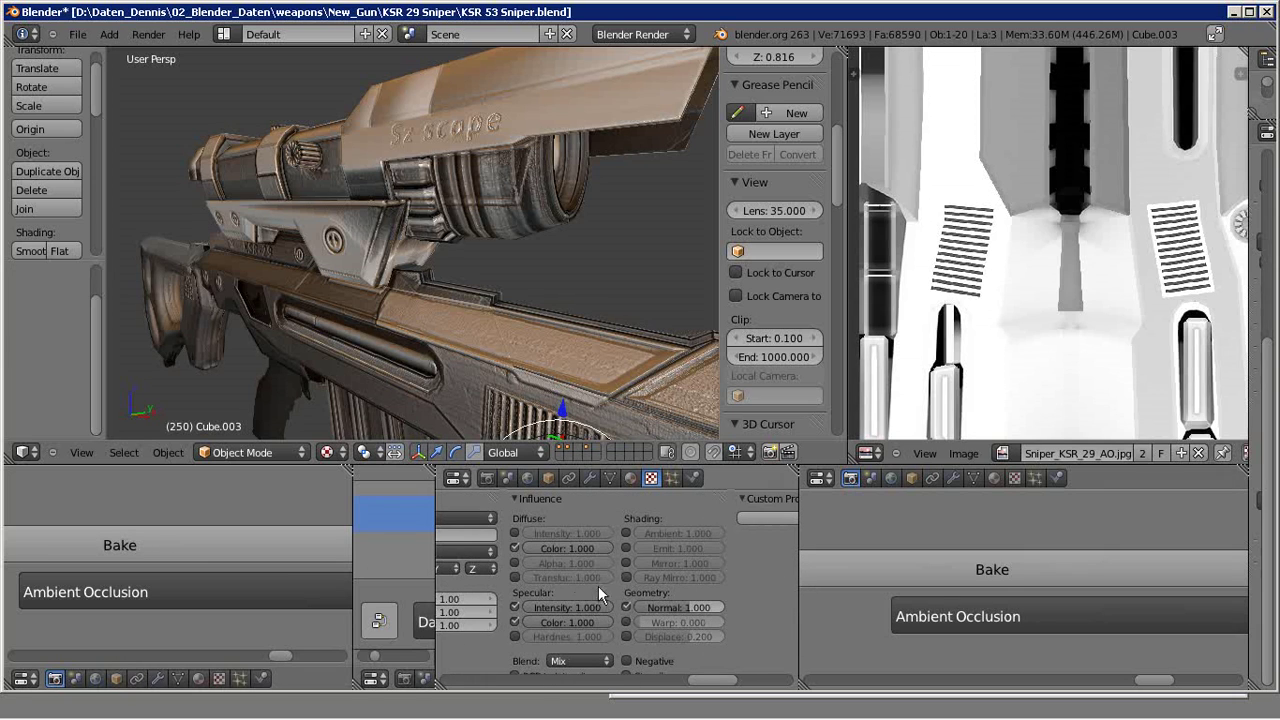
pyautogui.click(514, 548)
pyautogui.write('0.05')
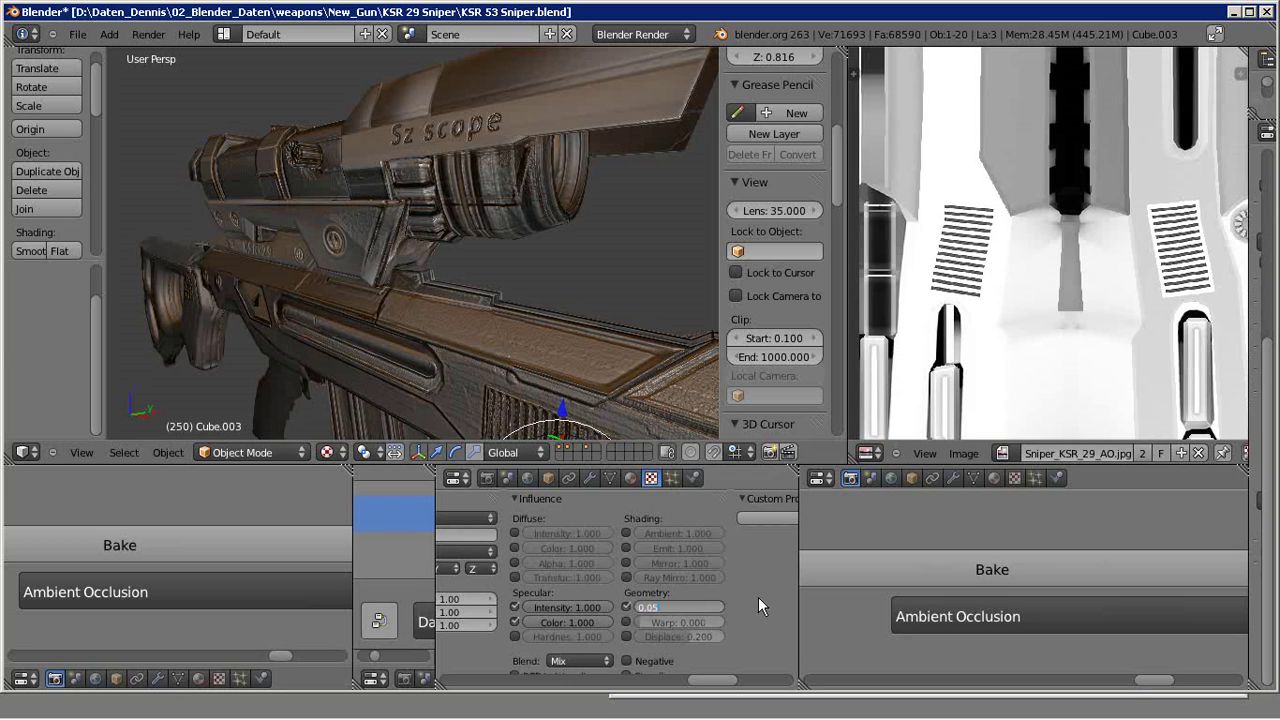
pyautogui.press('Return')
pyautogui.hotkey('ctrl', 'Up')
pyautogui.hotkey('ctrl', 'Up')
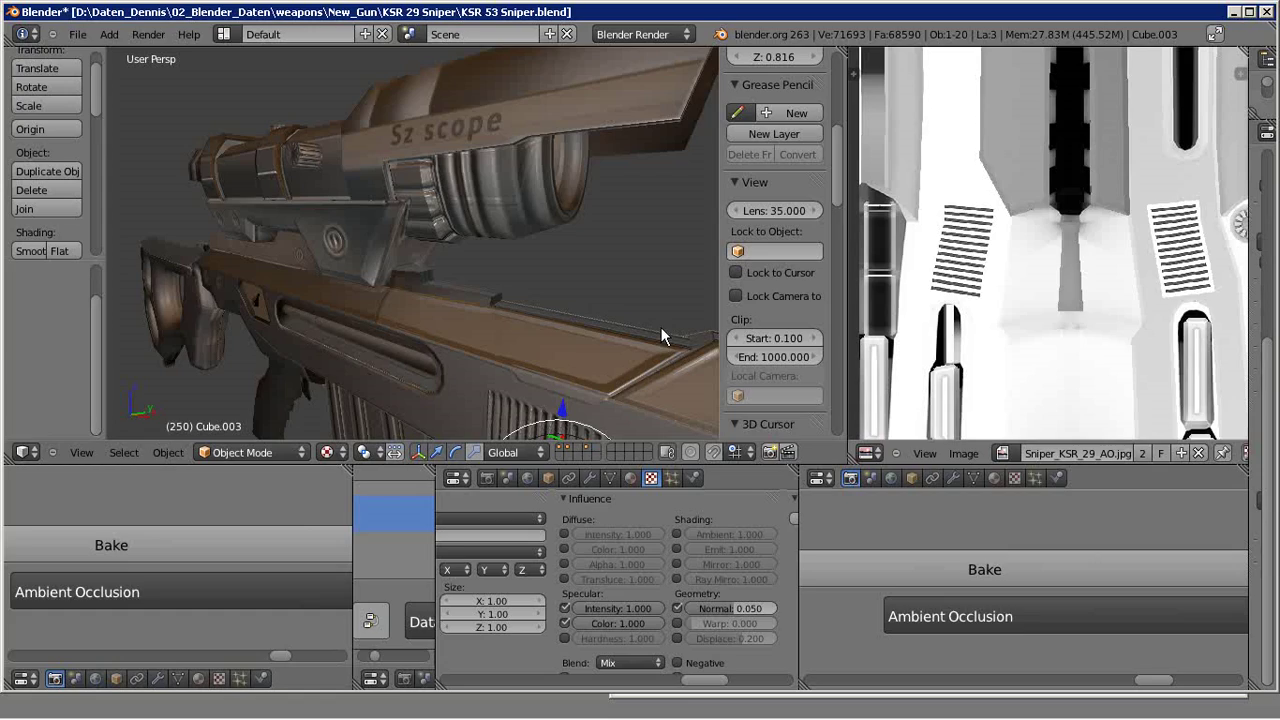
pyautogui.hotkey('ctrl', 'Up')
# - Orbit around the rifle to inspect the embossed relief on the stock and receiver
pyautogui.moveTo(666, 318)
pyautogui.mouseDown(button='middle')
pyautogui.moveTo(614, 401)
pyautogui.moveTo(437, 400)
pyautogui.moveTo(395, 256)
pyautogui.moveTo(226, 237)
pyautogui.moveTo(826, 405)
pyautogui.moveTo(477, 343)
pyautogui.mouseUp(button='middle')
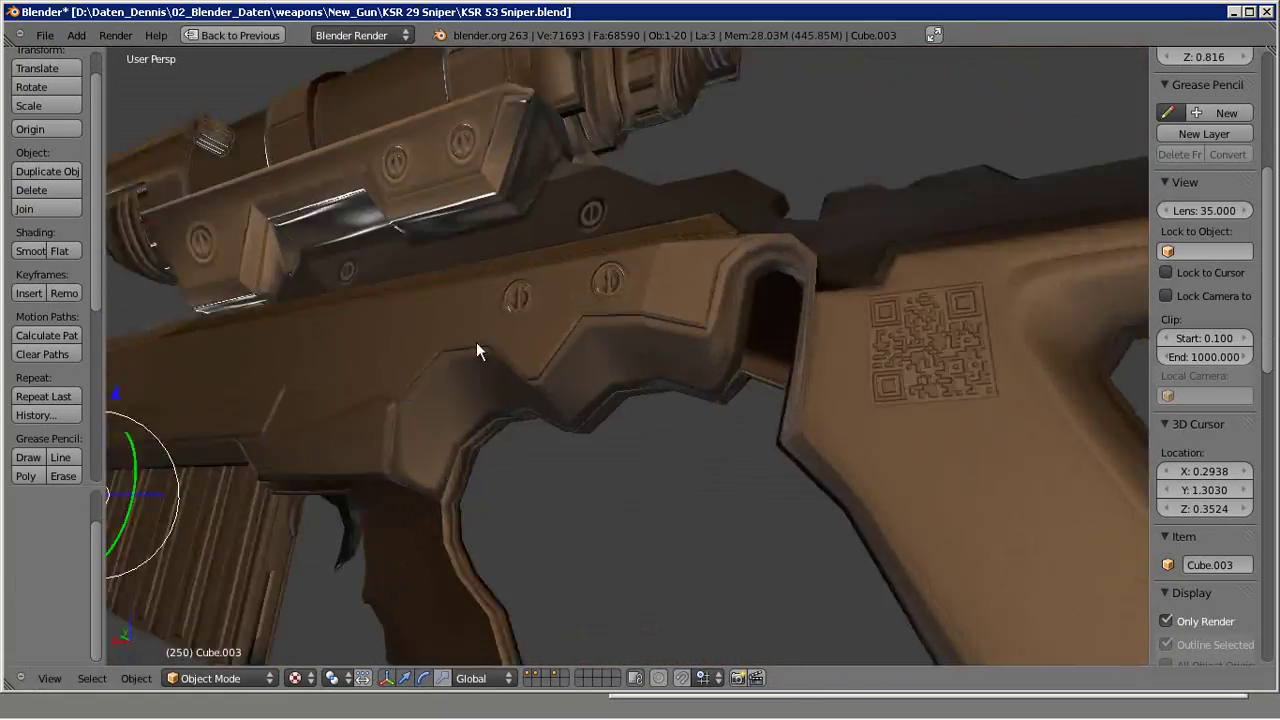
pyautogui.scroll(3, 557, 385)
pyautogui.scroll(-2, 556, 376)
pyautogui.moveTo(556, 376)
pyautogui.mouseDown(button='middle')
pyautogui.moveTo(621, 409)
pyautogui.moveTo(445, 384)
pyautogui.moveTo(498, 335)
pyautogui.mouseUp(button='middle')
pyautogui.scroll(-1, 573, 403)
pyautogui.hotkey('ctrl', 'Up')
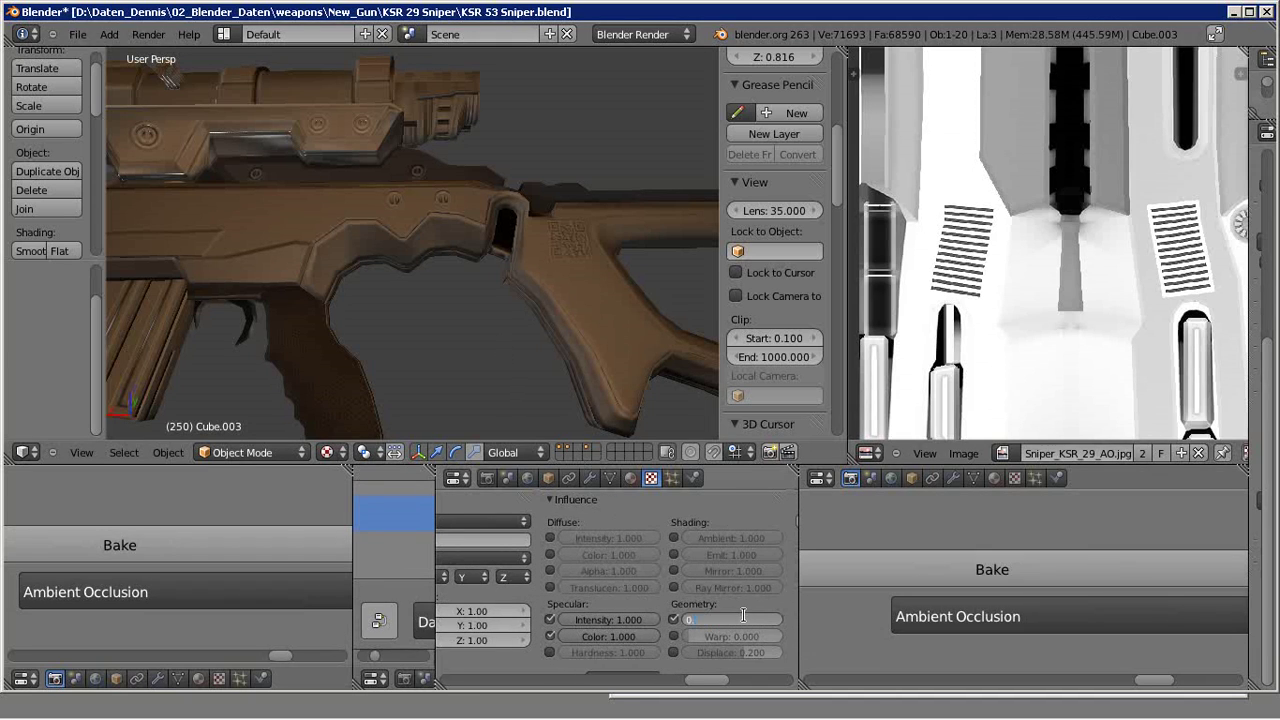
pyautogui.hotkey('ctrl', 'Up')
pyautogui.moveTo(555, 263)
pyautogui.mouseDown(button='middle')
pyautogui.moveTo(499, 344)
pyautogui.moveTo(443, 359)
pyautogui.moveTo(533, 363)
pyautogui.moveTo(497, 390)
pyautogui.moveTo(699, 345)
pyautogui.moveTo(642, 343)
pyautogui.moveTo(639, 354)
pyautogui.moveTo(843, 423)
pyautogui.moveTo(643, 423)
pyautogui.moveTo(443, 400)
pyautogui.moveTo(442, 414)
pyautogui.moveTo(501, 390)
pyautogui.moveTo(735, 369)
pyautogui.moveTo(632, 431)
pyautogui.mouseUp(button='middle')
pyautogui.scroll(4, 699, 345)
pyautogui.scroll(-8, 639, 354)
pyautogui.scroll(5, 665, 437)
pyautogui.scroll(-5, 618, 386)
# - Toggle the material's Diffuse Ramp and check the darker shading on the scope
pyautogui.moveTo(618, 386); pyautogui.dragTo(584, 305, button='middle')
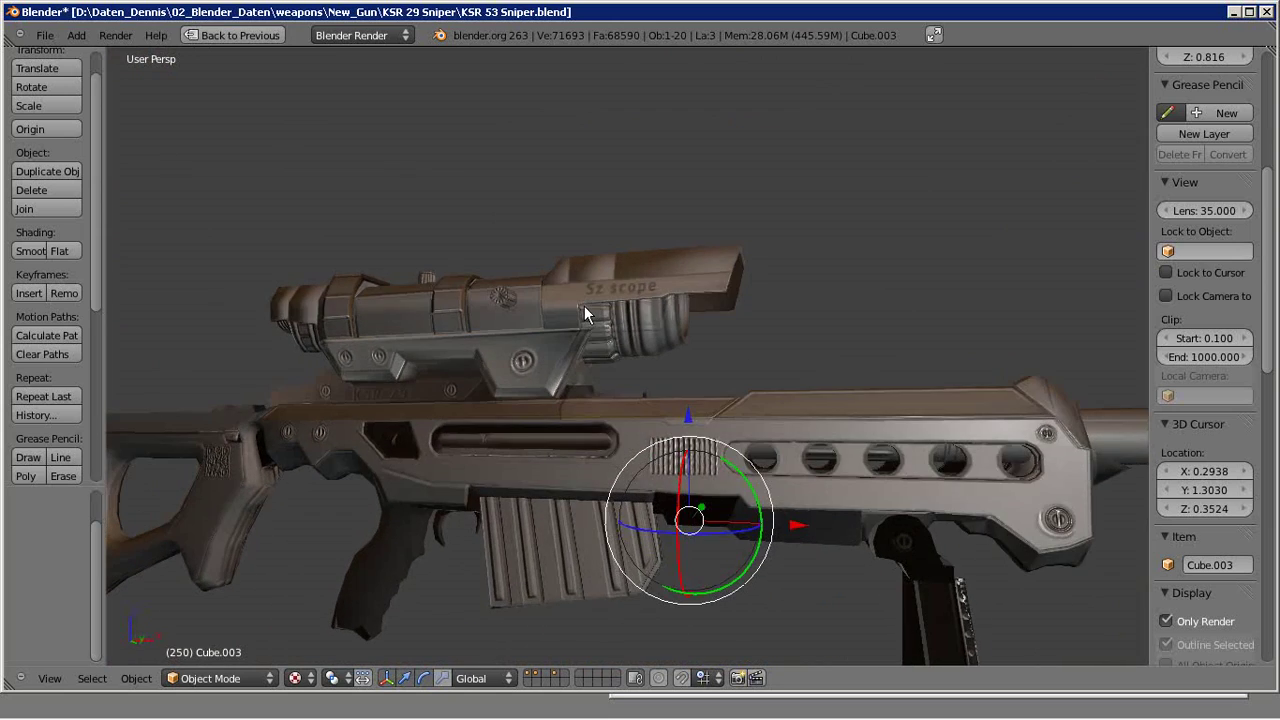
pyautogui.hotkey('ctrl', 'Up')
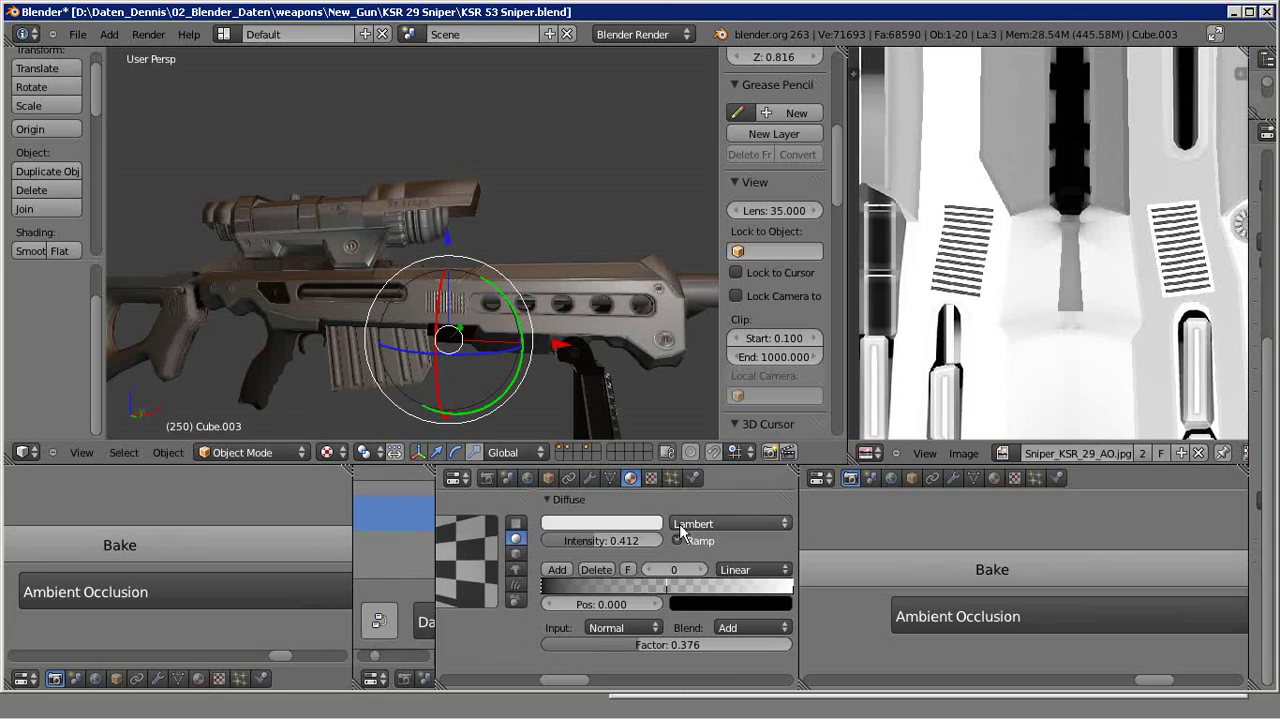
pyautogui.click(677, 541)
pyautogui.hotkey('ctrl', 'Up')
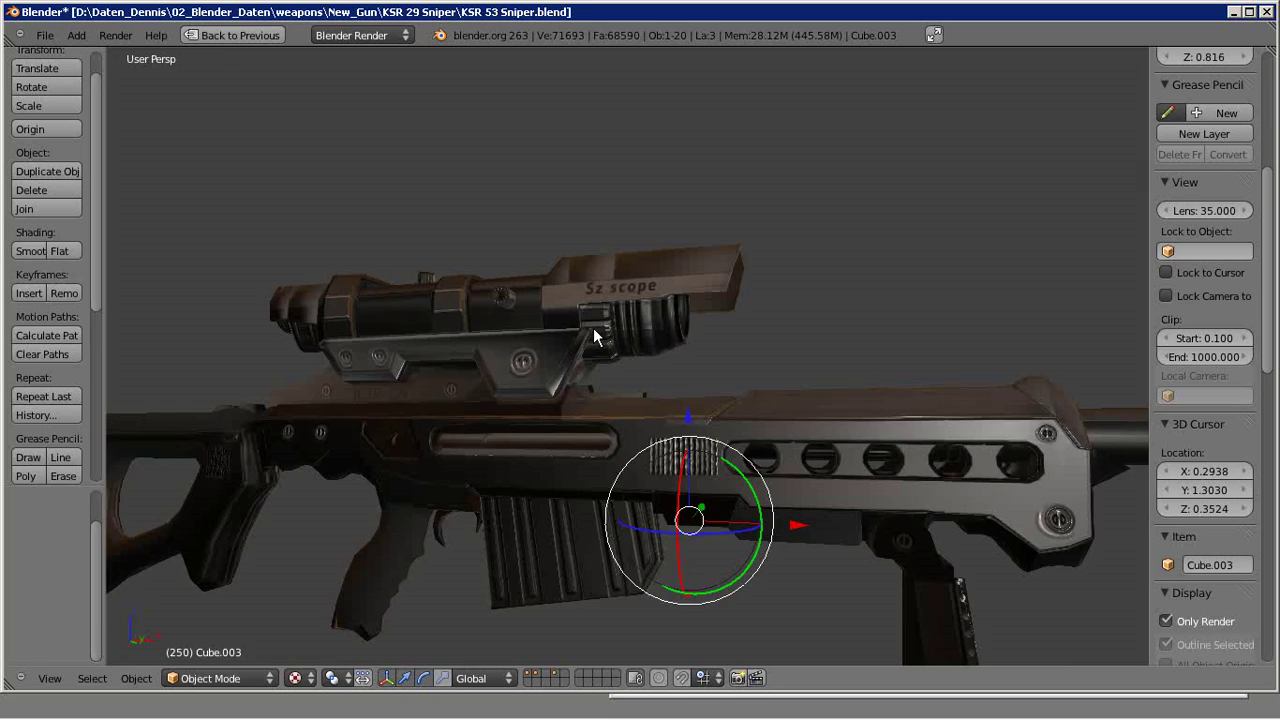
pyautogui.scroll(3, 754, 302)
pyautogui.moveTo(754, 302)
pyautogui.mouseDown(button='middle')
pyautogui.moveTo(634, 354)
pyautogui.moveTo(476, 344)
pyautogui.moveTo(170, 389)
pyautogui.moveTo(667, 373)
pyautogui.moveTo(667, 359)
pyautogui.moveTo(652, 366)
pyautogui.mouseUp(button='middle')
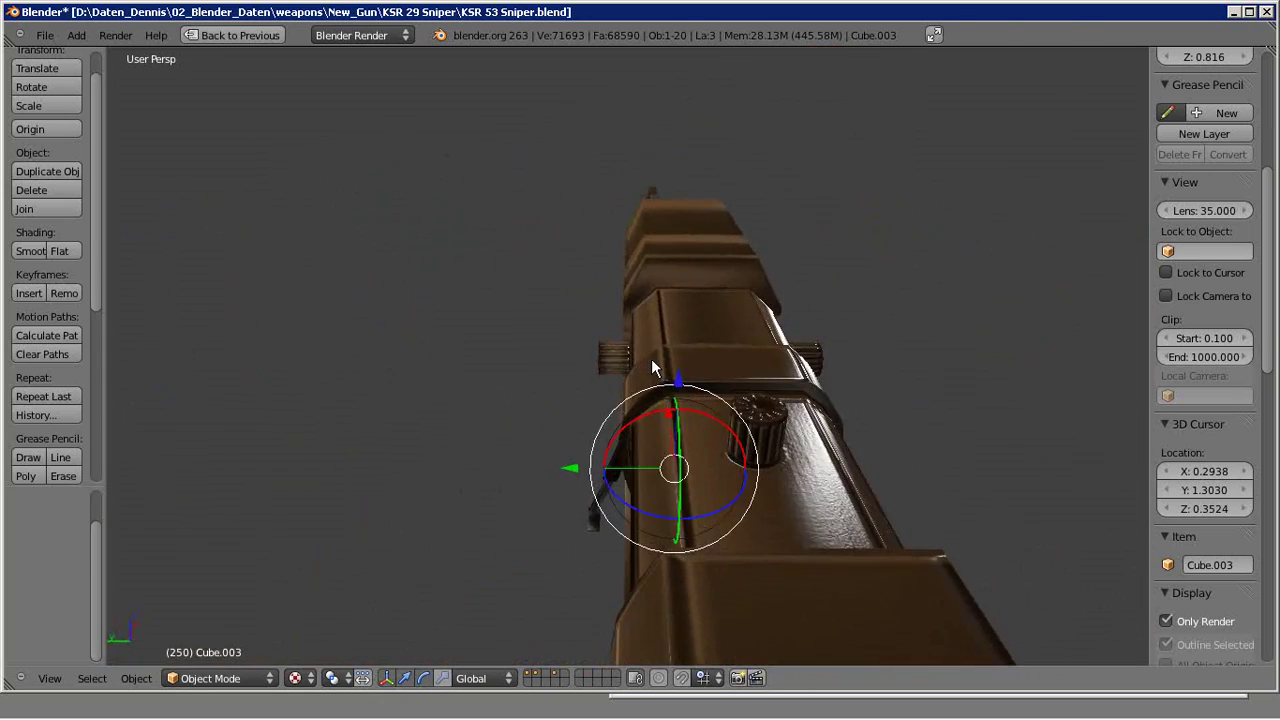
pyautogui.hotkey('ctrl', 'Up')
# - Browse the texture slot list, selecting Texture.003 and then Texture.001
pyautogui.click(651, 478)
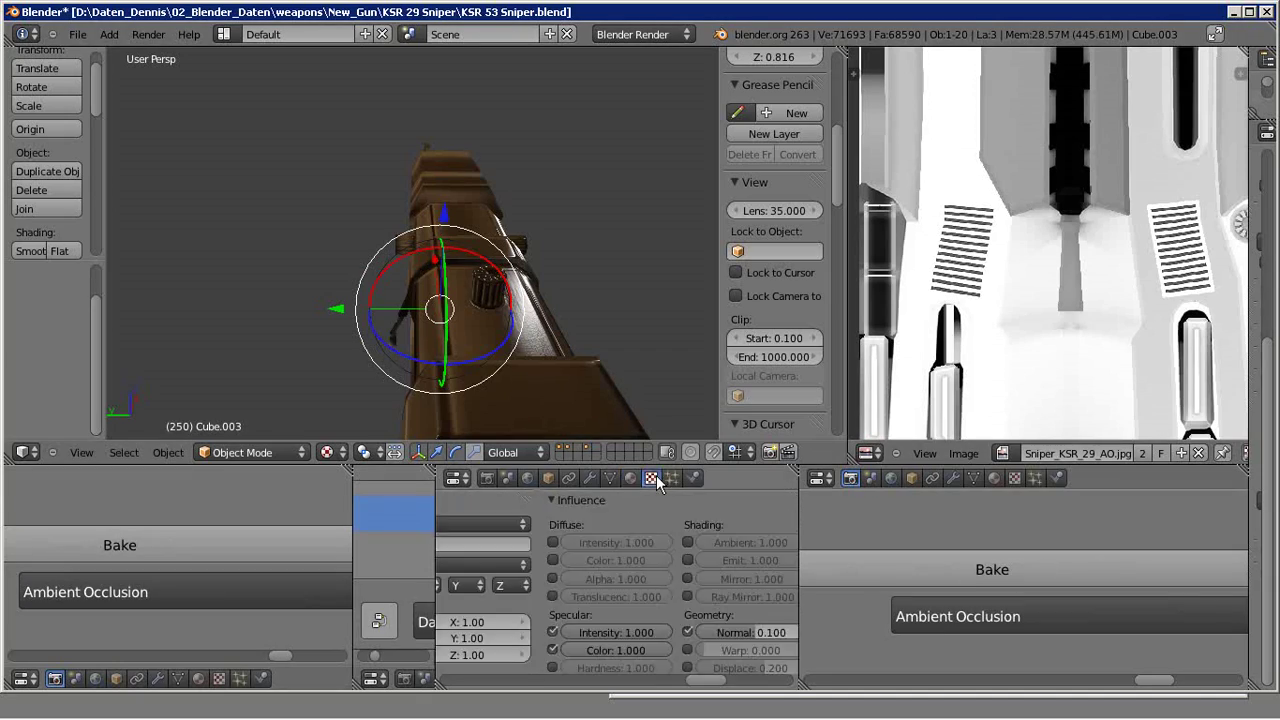
pyautogui.scroll(5, 666, 581)
pyautogui.scroll(5, 666, 581)
pyautogui.scroll(3, 660, 560)
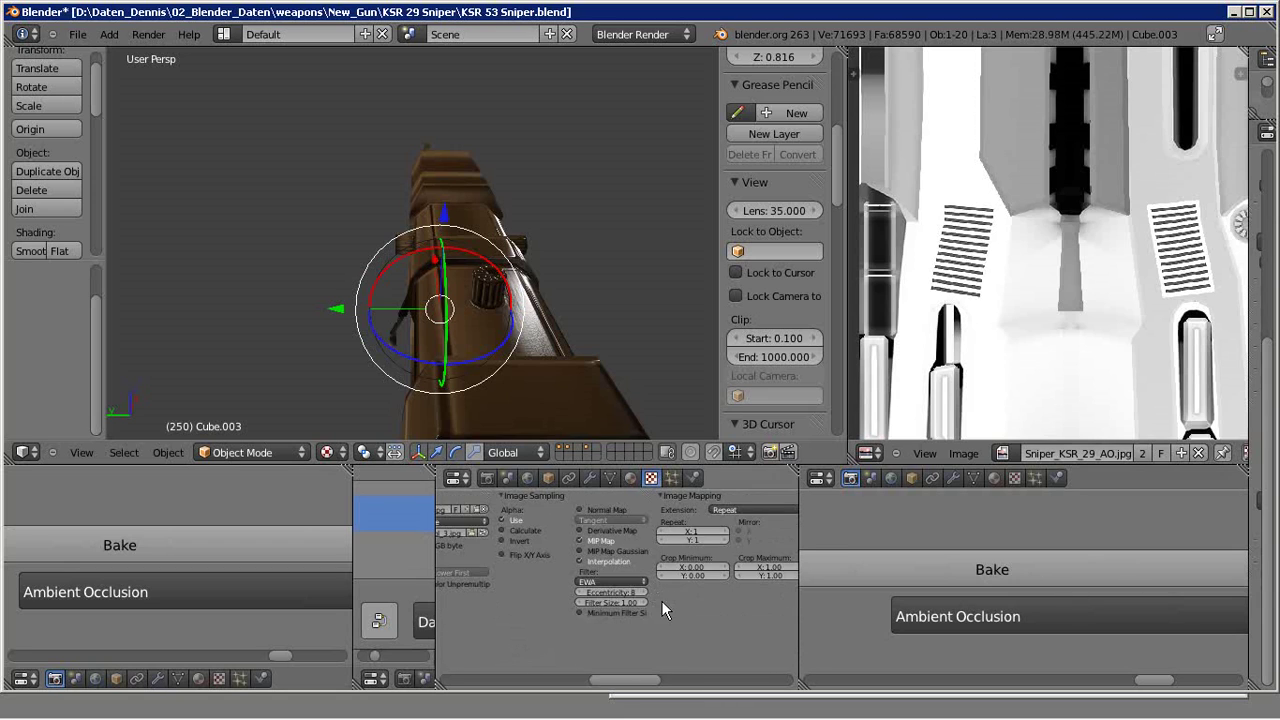
pyautogui.scroll(2, 663, 600)
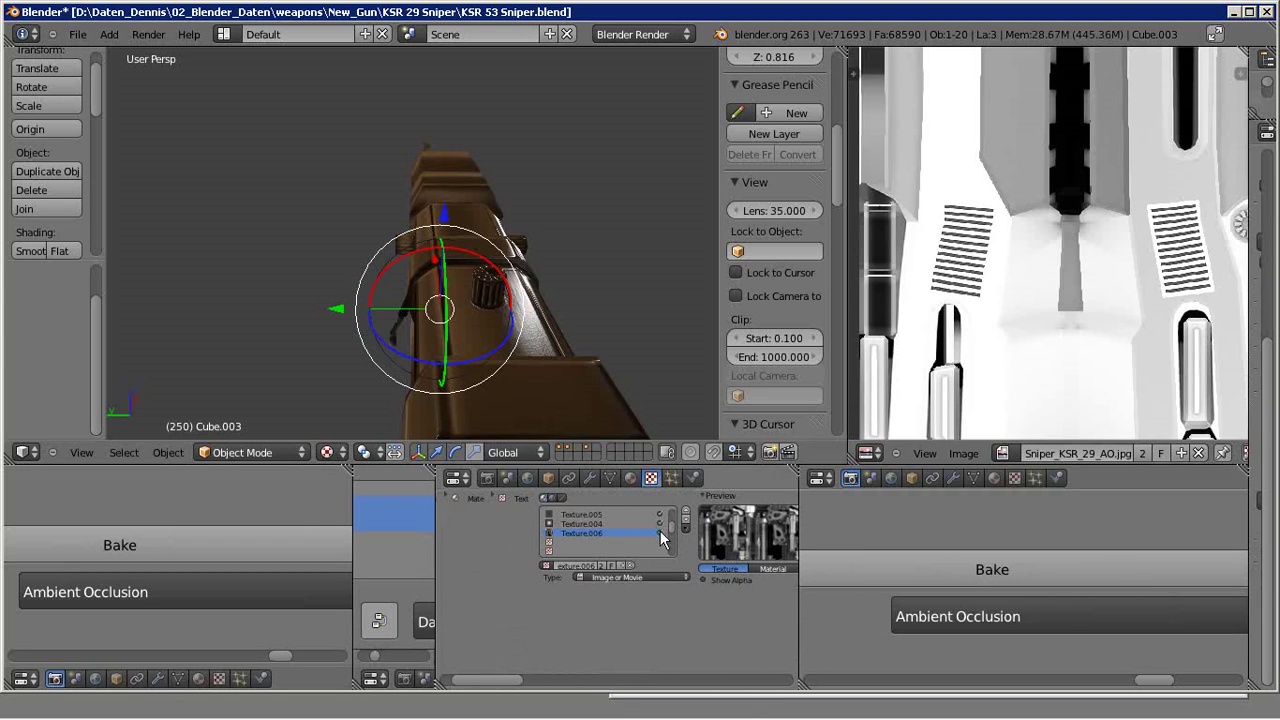
pyautogui.keyDown('ctrl'); pyautogui.moveTo(660, 531); pyautogui.dragTo(700, 553, button='middle'); pyautogui.keyUp('ctrl')
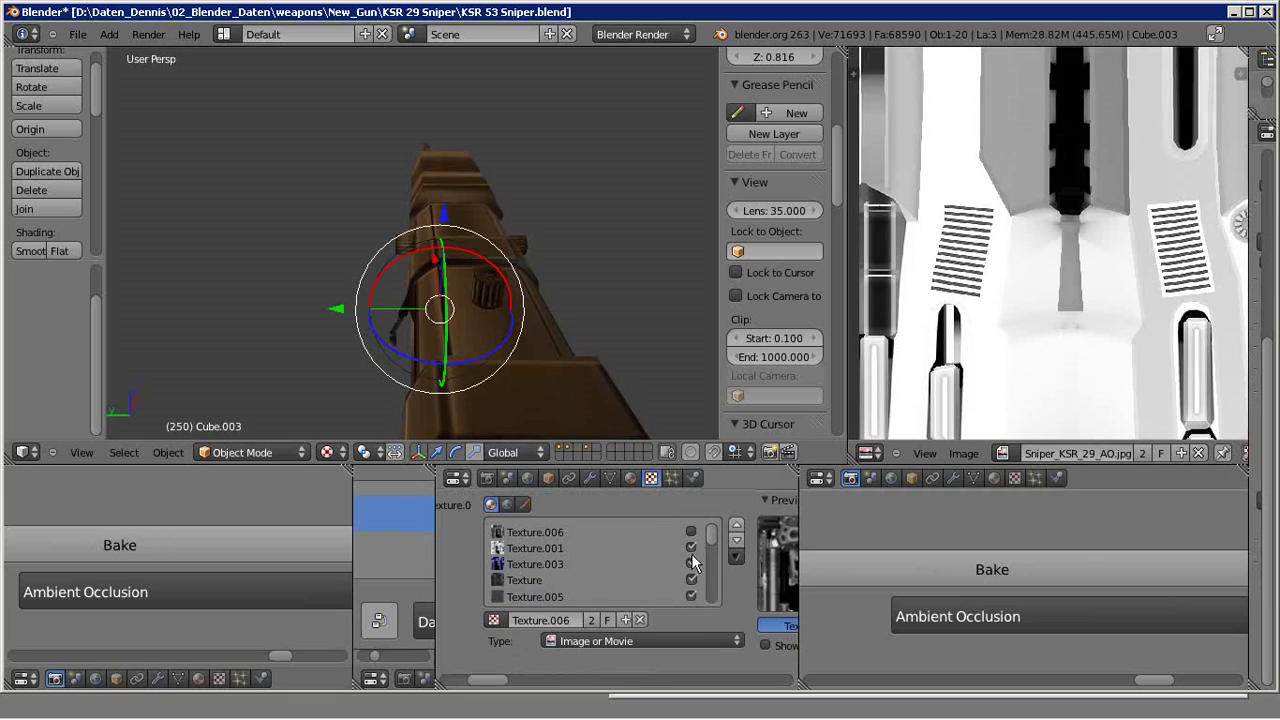
pyautogui.click(663, 564)
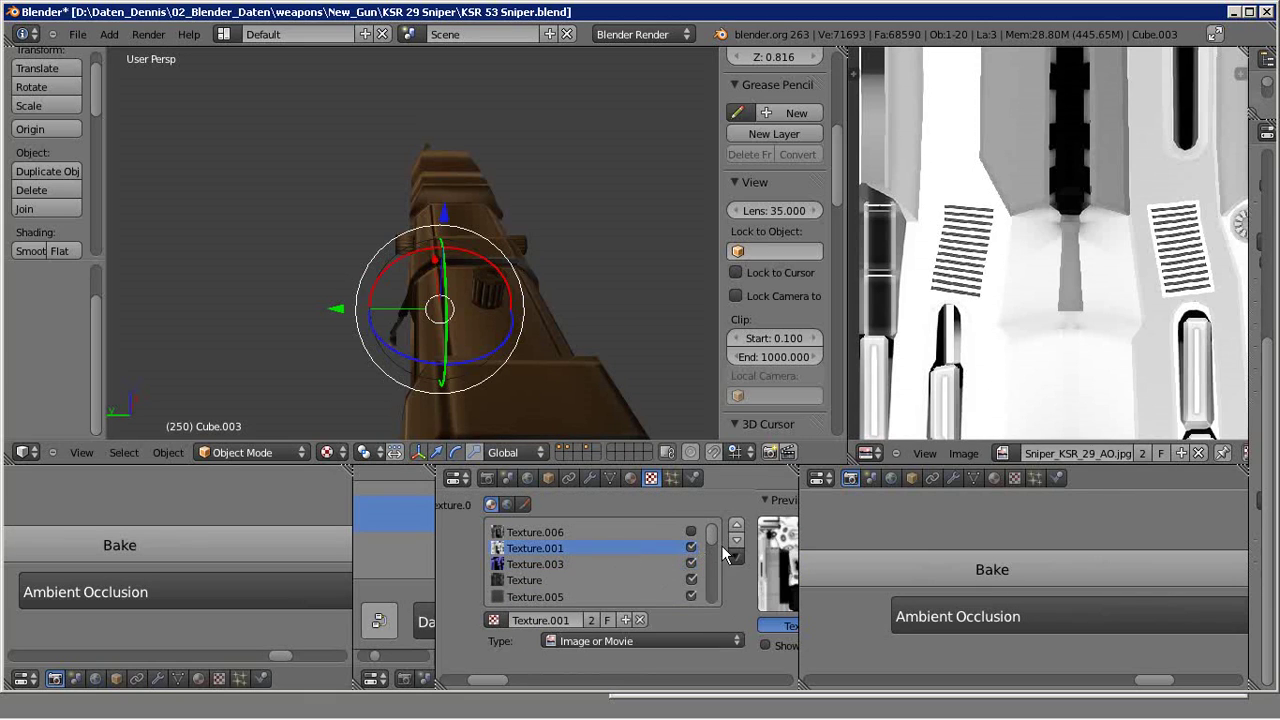
pyautogui.scroll(-1, 584, 577)
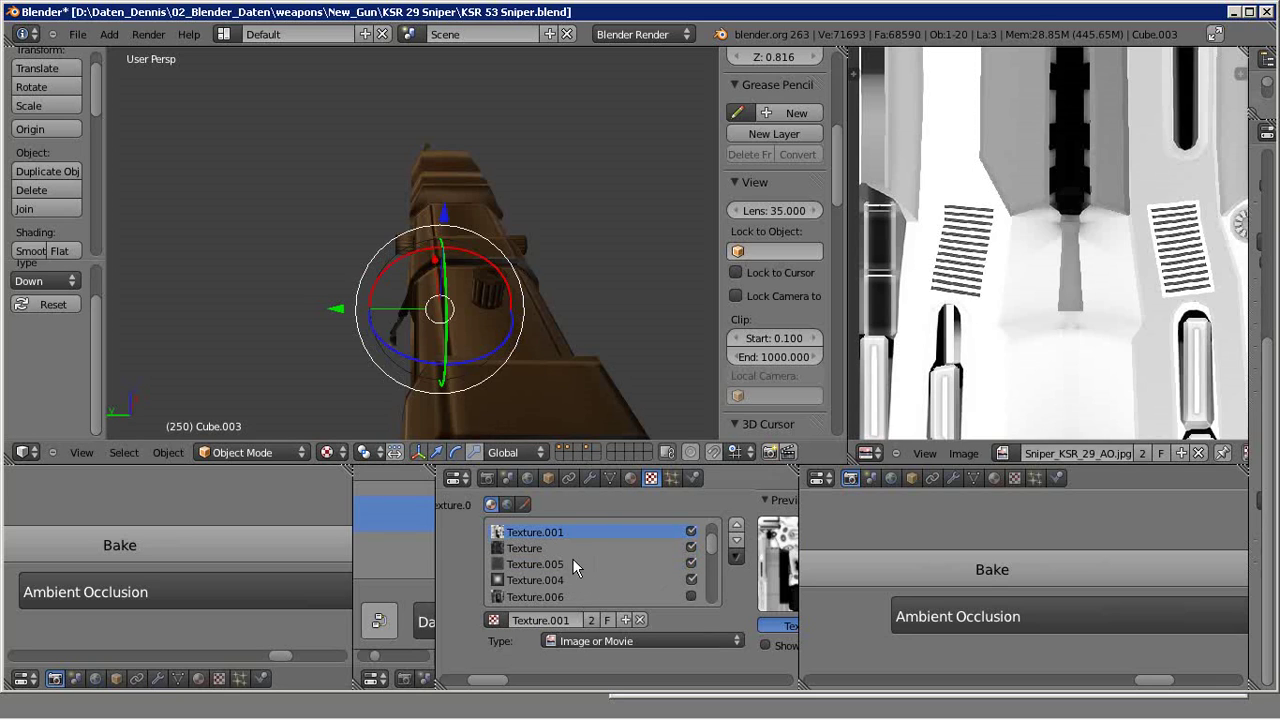
pyautogui.scroll(2, 572, 558)
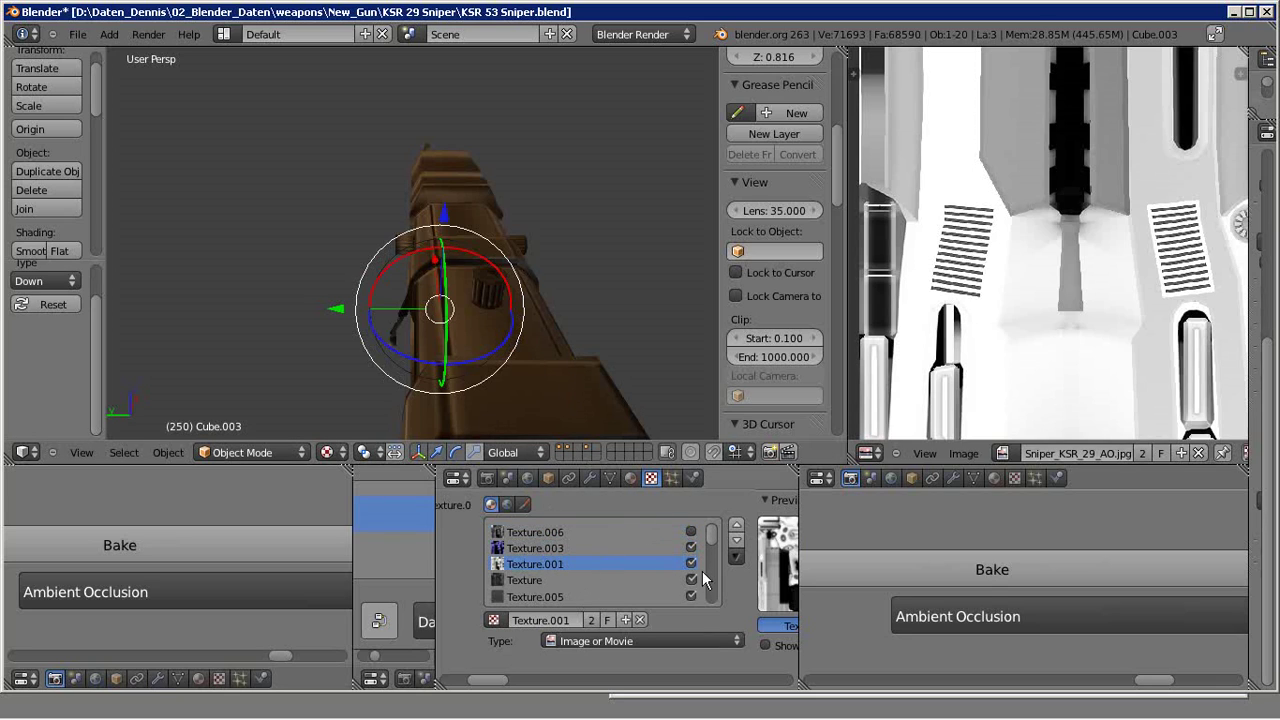
pyautogui.moveTo(668, 572); pyautogui.dragTo(618, 566, button='middle')
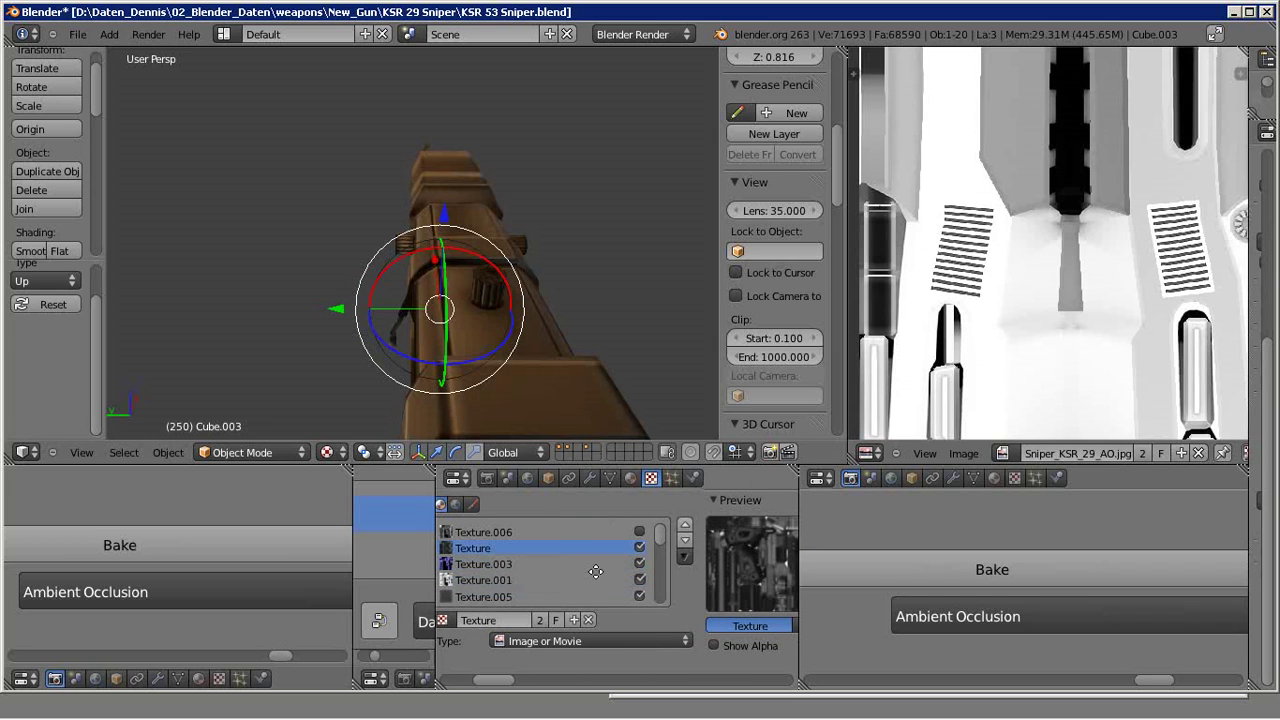
pyautogui.moveTo(595, 571)
pyautogui.mouseDown(button='middle')
pyautogui.moveTo(661, 561)
pyautogui.moveTo(673, 525)
pyautogui.mouseUp(button='middle')
pyautogui.click(589, 578)
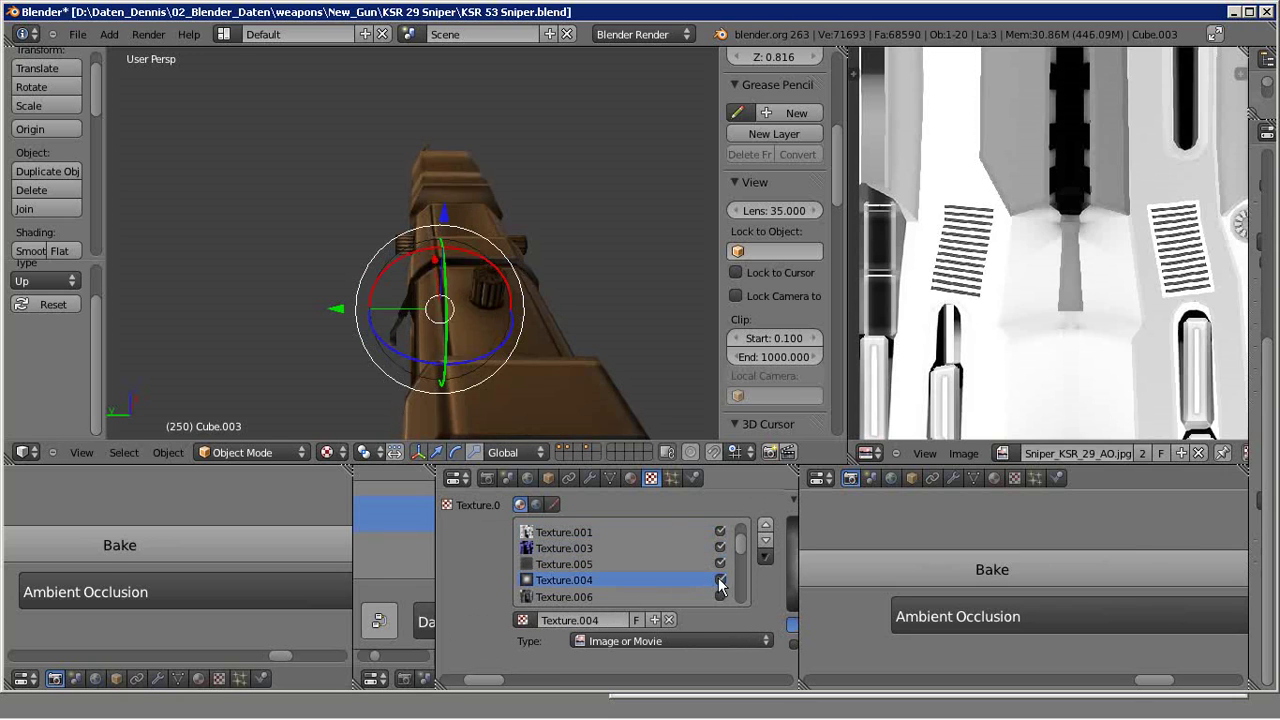
pyautogui.hotkey('ctrl', 'Up')
pyautogui.moveTo(413, 337)
pyautogui.mouseDown(button='middle')
pyautogui.moveTo(589, 314)
pyautogui.moveTo(633, 226)
pyautogui.moveTo(465, 354)
pyautogui.moveTo(752, 346)
pyautogui.mouseUp(button='middle')
# - Turn off Only Render and add a point lamp above the rifle
pyautogui.scroll(-4, 884, 352)
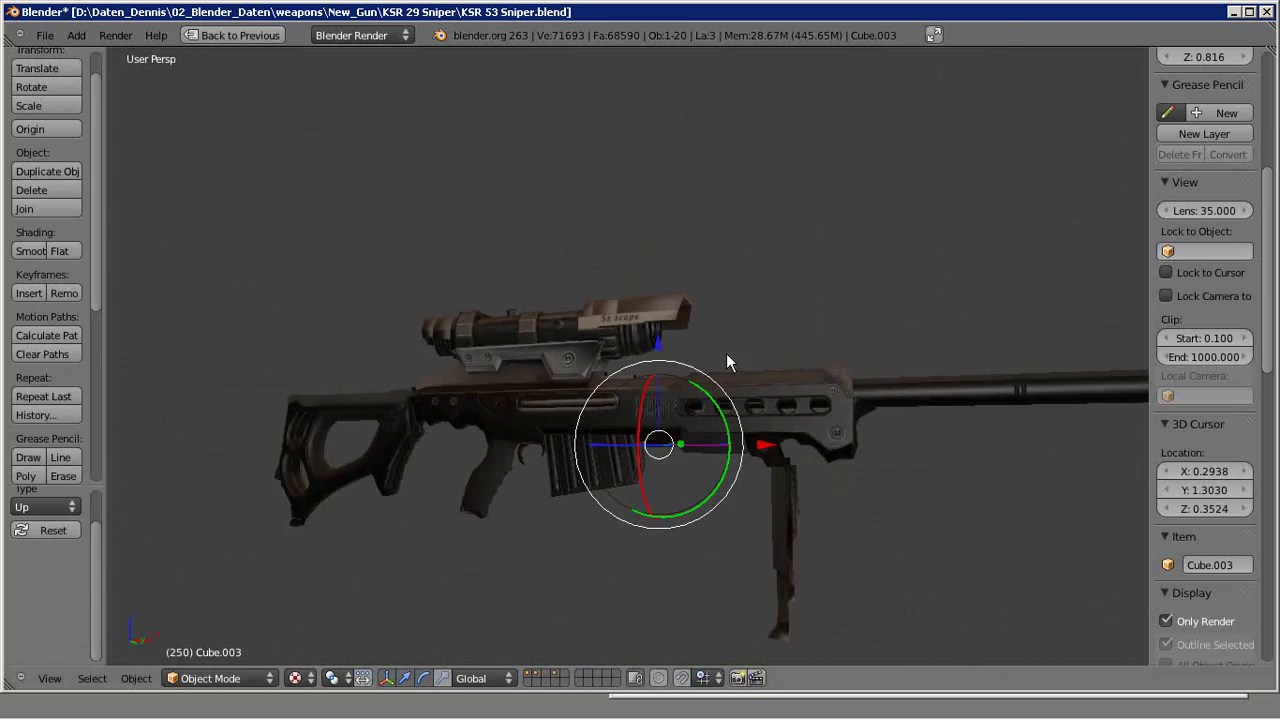
pyautogui.scroll(-5, 1216, 349)
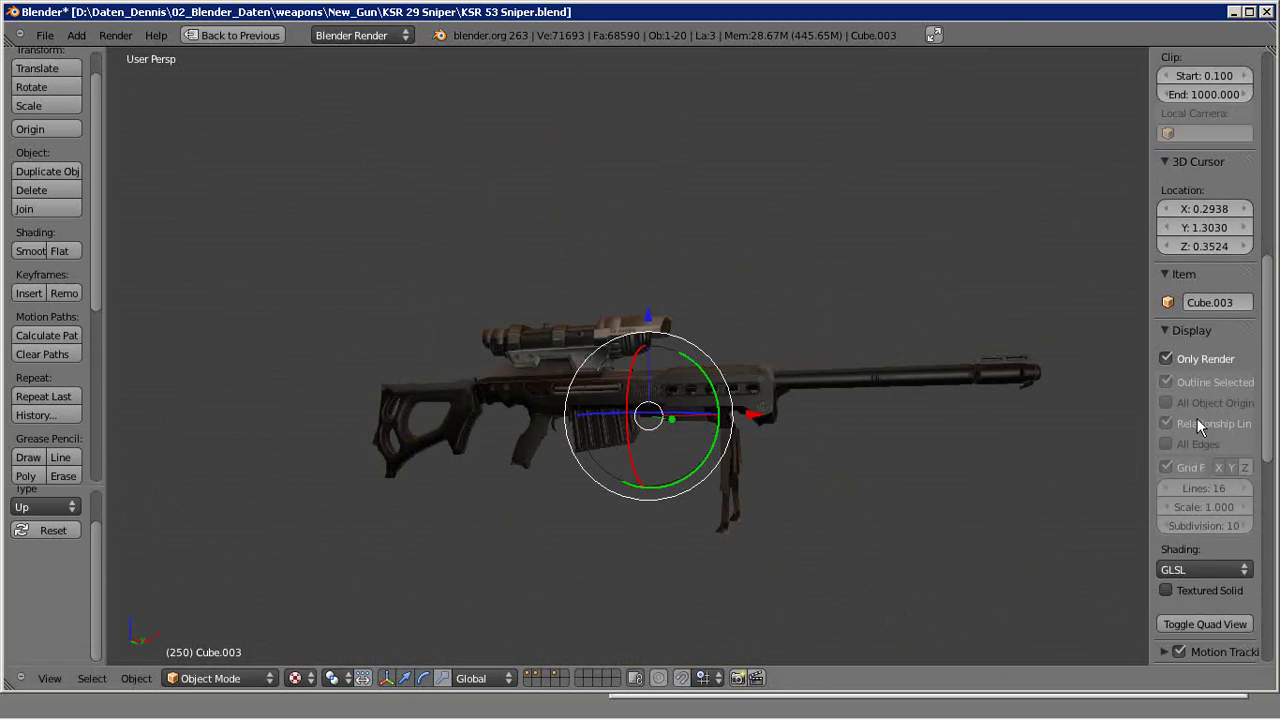
pyautogui.click(1166, 359)
pyautogui.moveTo(941, 327); pyautogui.dragTo(700, 330, button='middle')
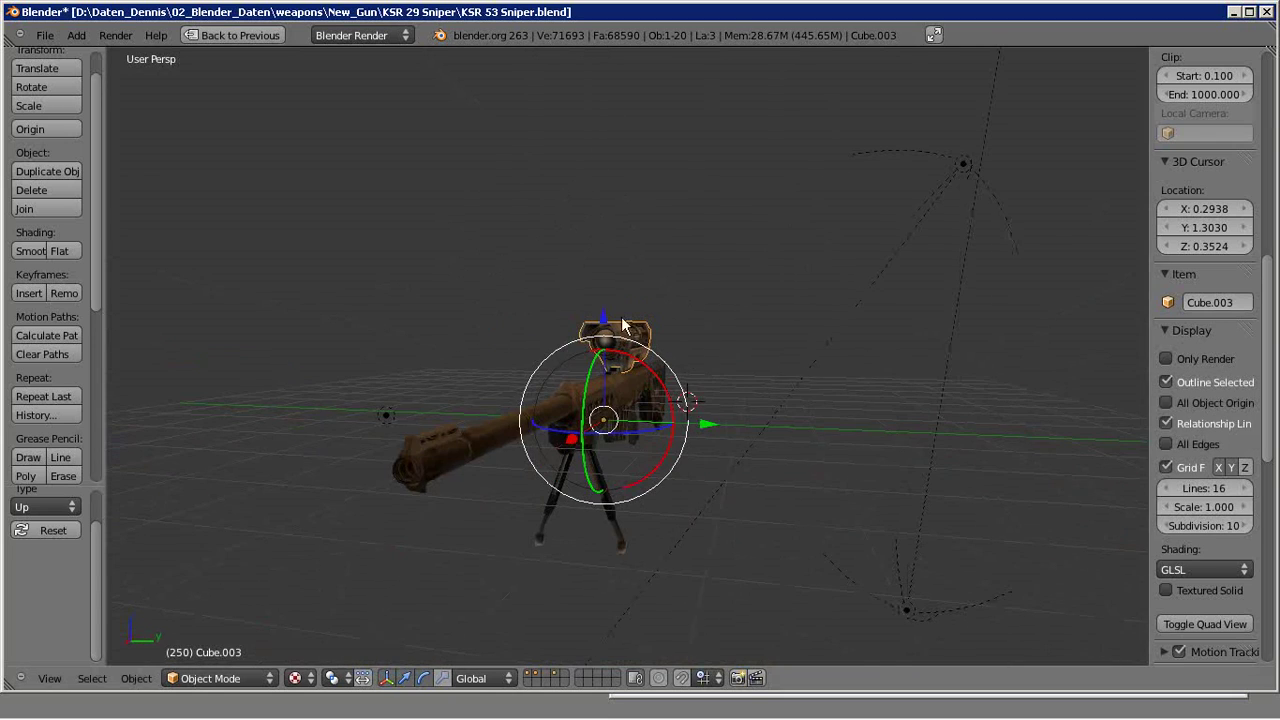
pyautogui.click(502, 243)
pyautogui.hotkey('shift', 'a')
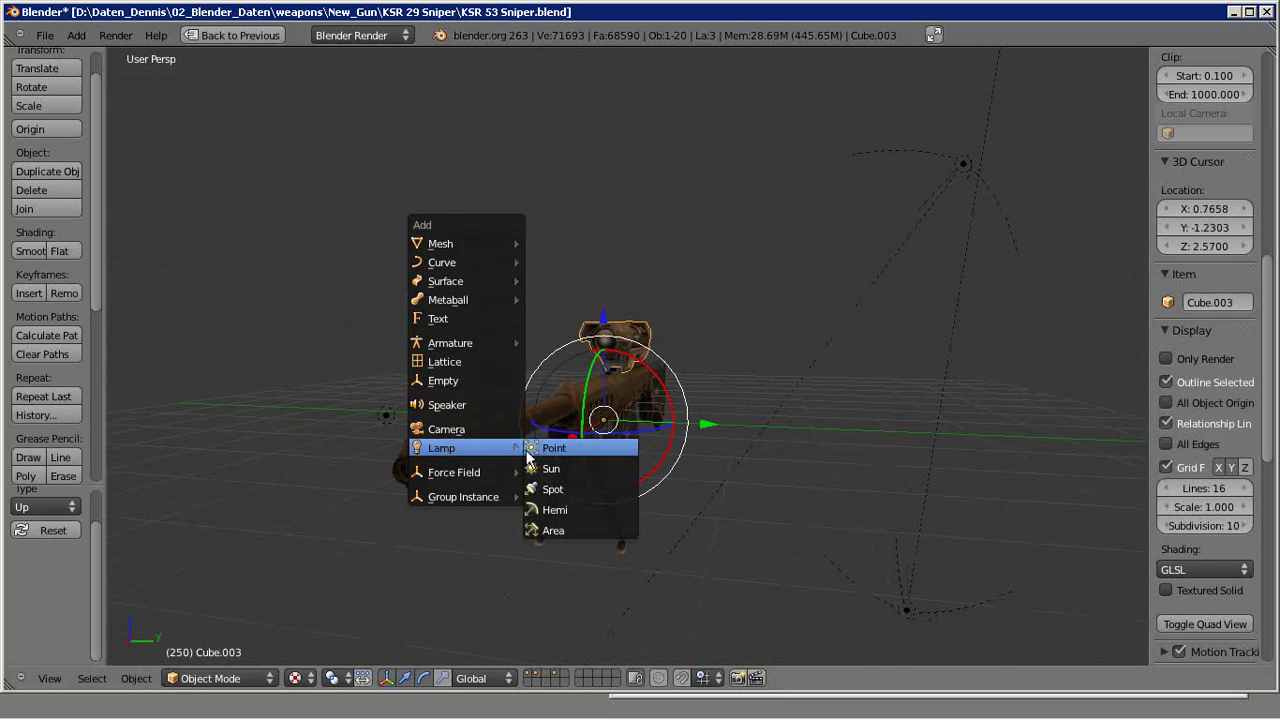
pyautogui.click(543, 455)
# - Raise the point lamp's energy to 7.420 and view the brighter rifle
pyautogui.hotkey('ctrl', 'Up')
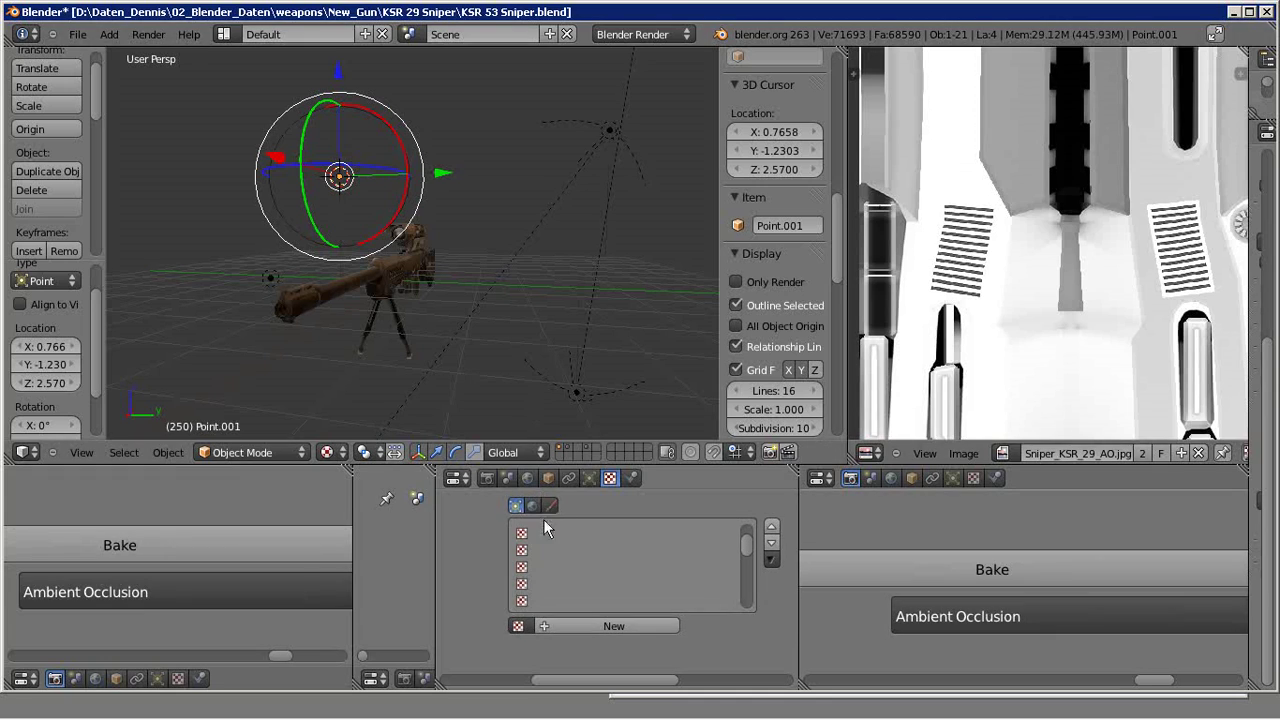
pyautogui.click(589, 478)
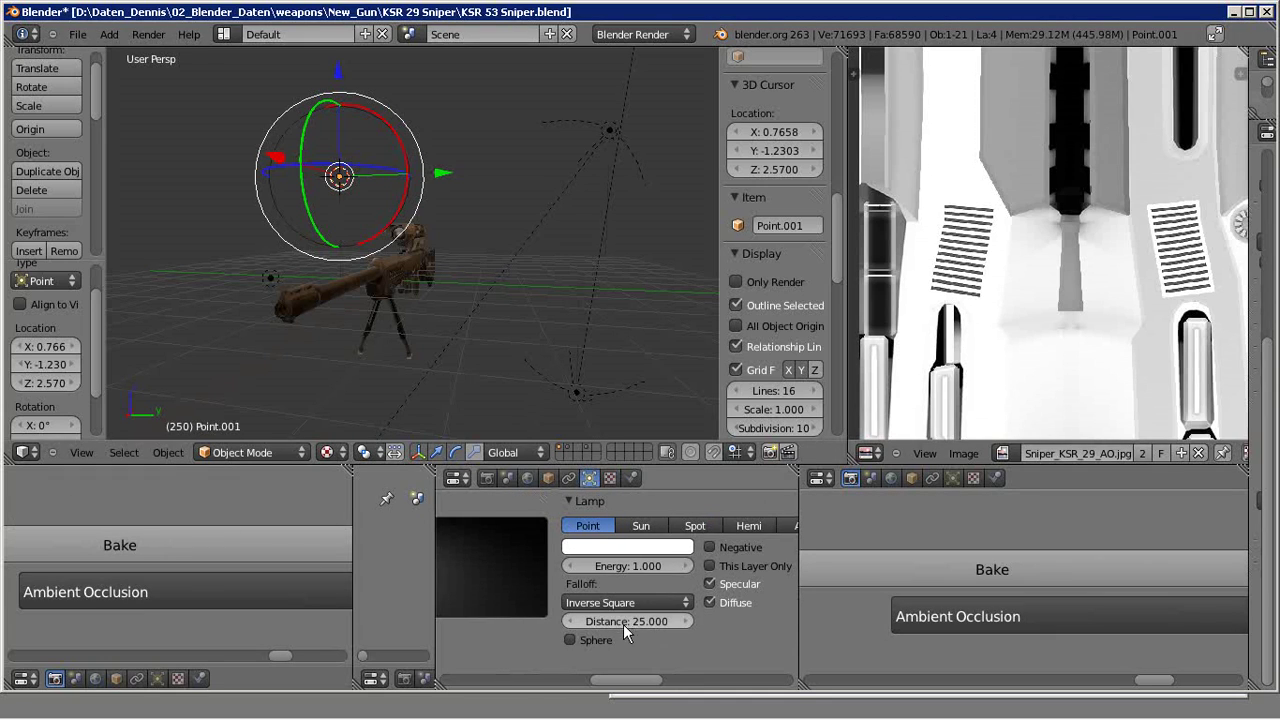
pyautogui.moveTo(630, 570); pyautogui.dragTo(700, 570)
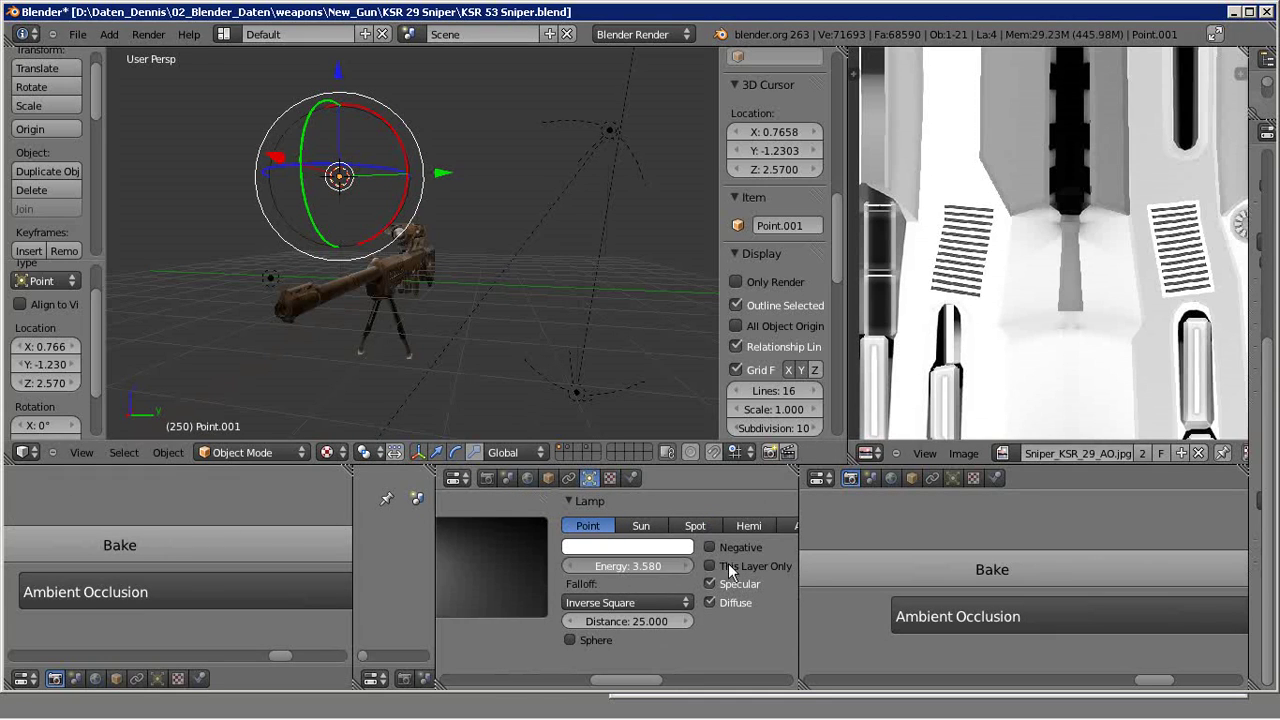
pyautogui.hotkey('ctrl', 'Up')
pyautogui.moveTo(329, 343)
pyautogui.mouseDown(button='middle')
pyautogui.moveTo(445, 357)
pyautogui.moveTo(559, 341)
pyautogui.moveTo(755, 279)
pyautogui.mouseUp(button='middle')
# - Reveal the hidden pieces and delete them together with Plane.004
pyautogui.press('a')
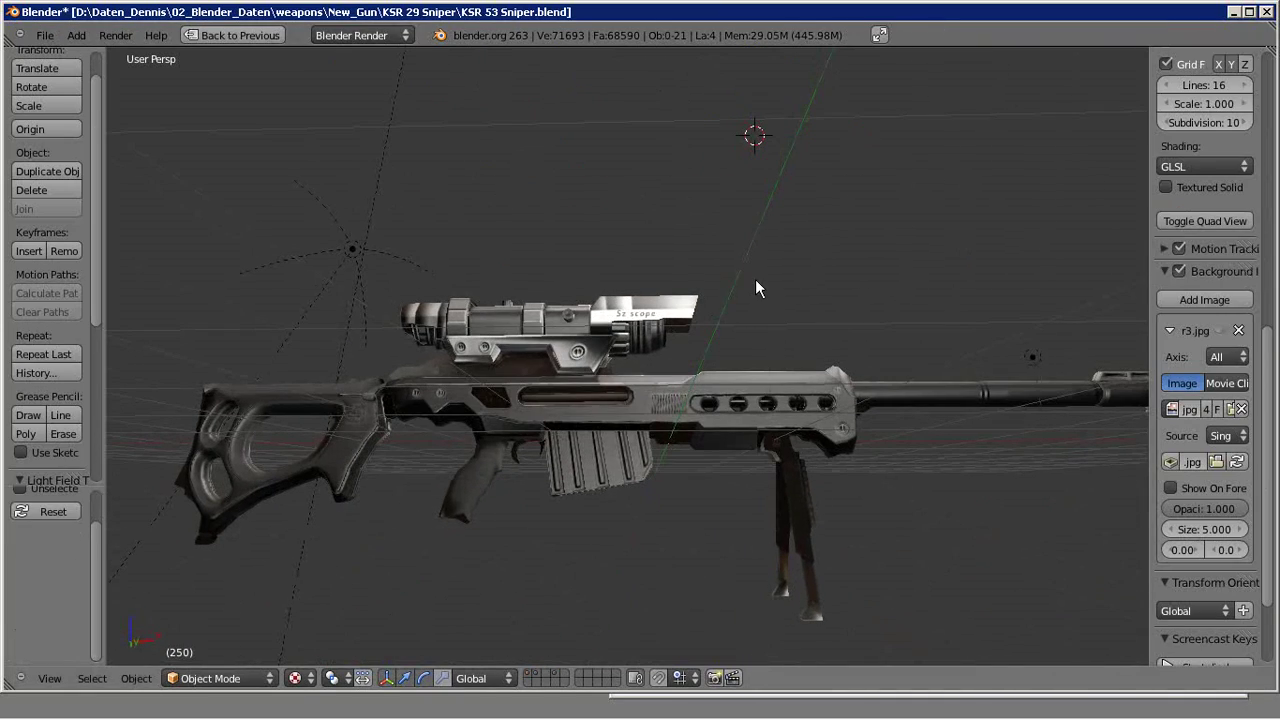
pyautogui.hotkey('alt', 'h')
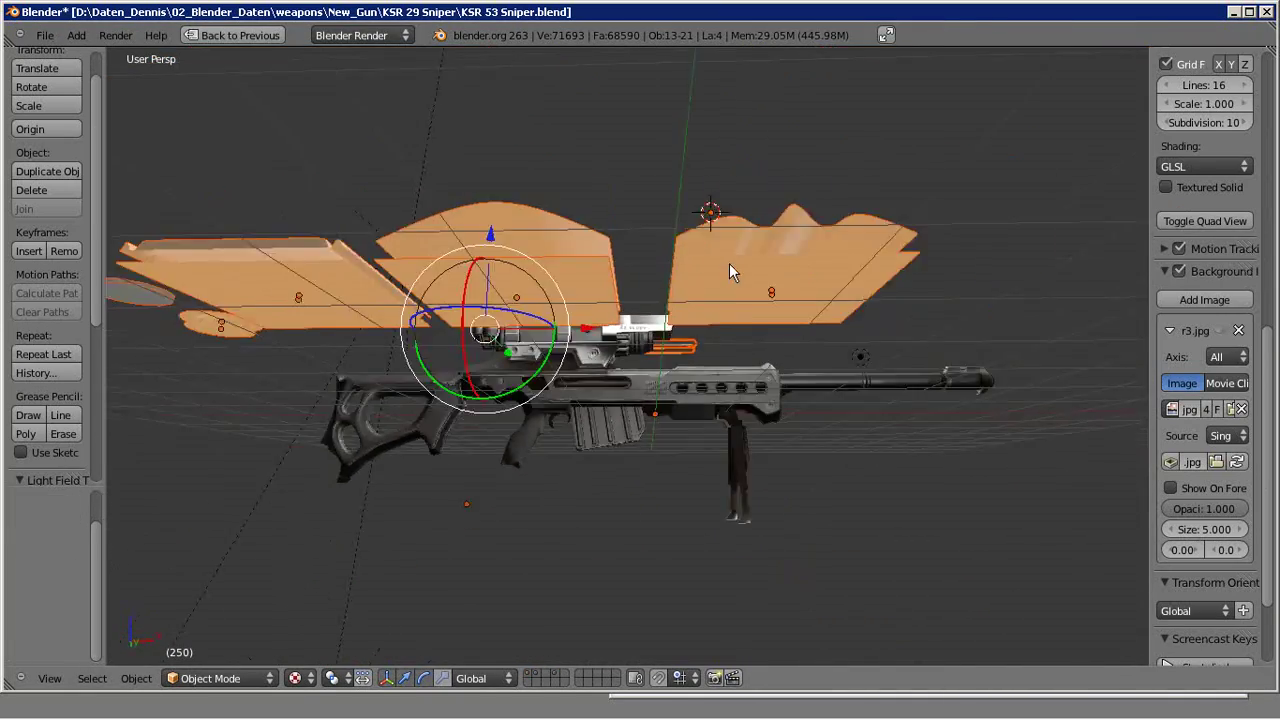
pyautogui.moveTo(729, 263)
pyautogui.mouseDown(button='middle')
pyautogui.moveTo(703, 316)
pyautogui.moveTo(590, 328)
pyautogui.moveTo(521, 355)
pyautogui.mouseUp(button='middle')
pyautogui.rightClick(441, 329)
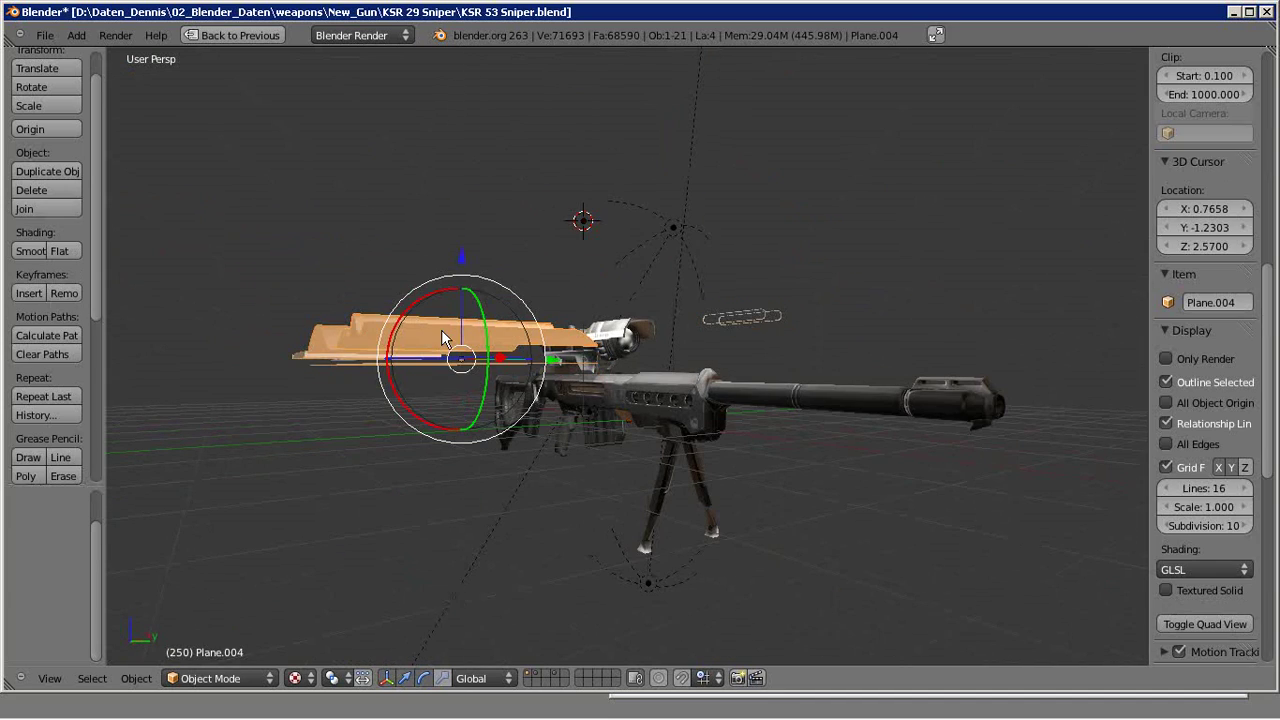
pyautogui.hotkey('ctrl', 'z')
pyautogui.scroll(-2, 437, 322)
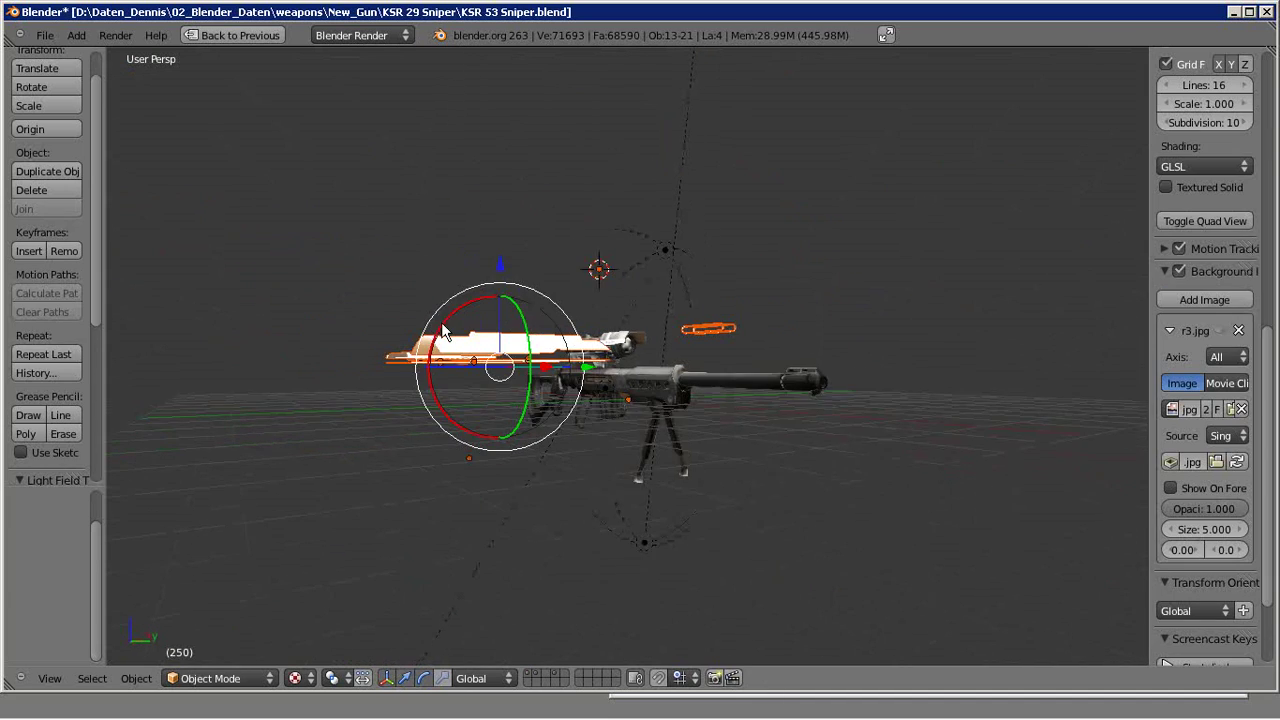
pyautogui.press('x')
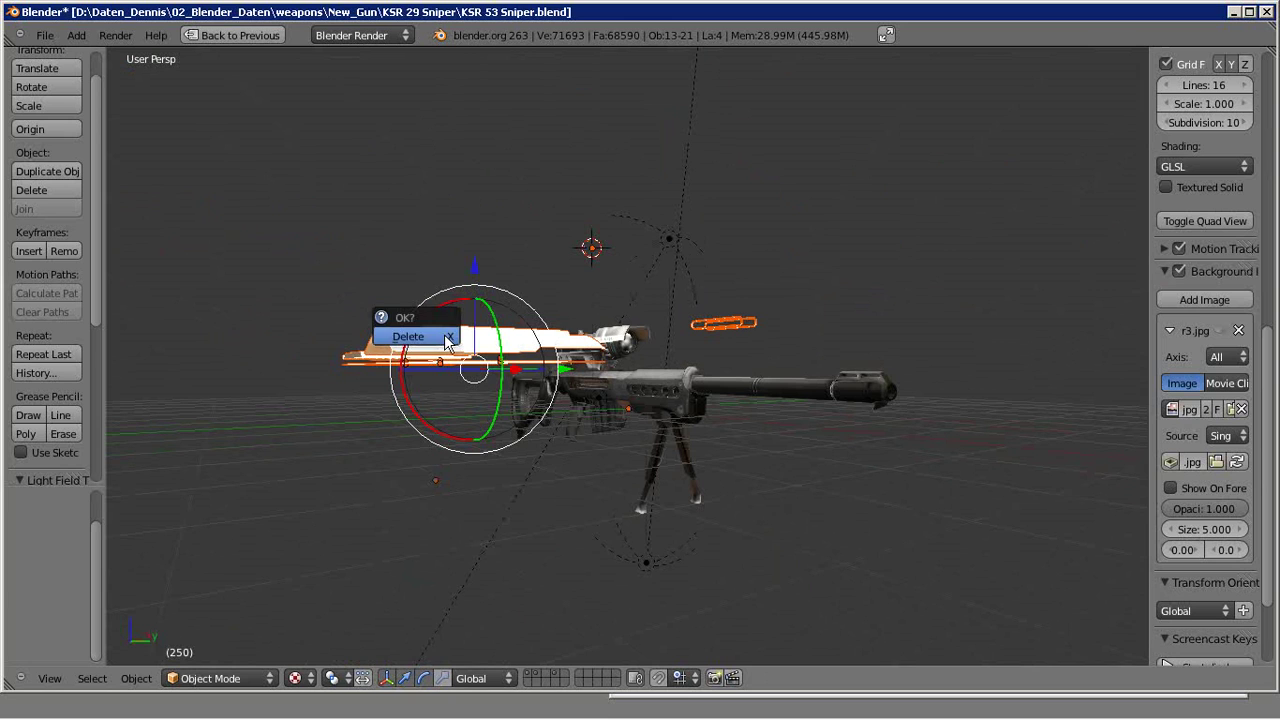
pyautogui.click(445, 326)
# - Delete the two hemi lamps and orbit to a side view of the darker rifle
pyautogui.rightClick(676, 568)
pyautogui.press('x')
pyautogui.click(665, 568)
pyautogui.rightClick(670, 240)
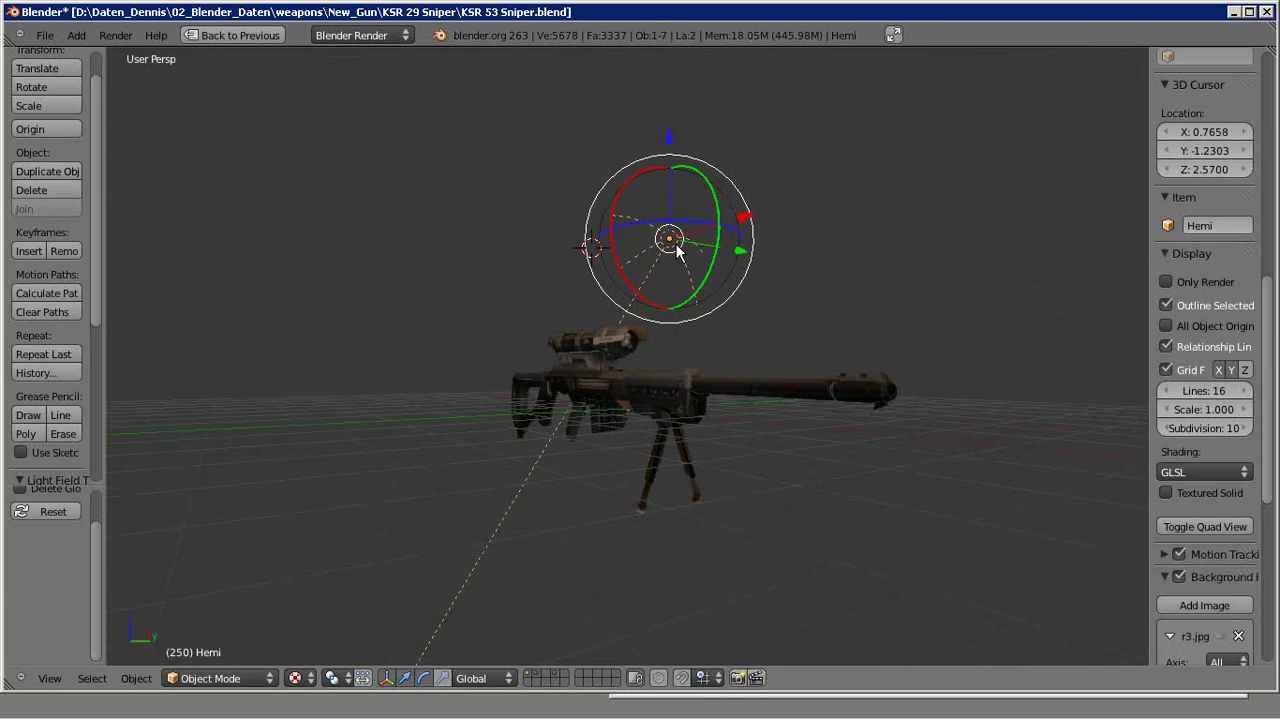
pyautogui.press('x')
pyautogui.click(665, 246)
pyautogui.moveTo(522, 399)
pyautogui.mouseDown(button='middle')
pyautogui.moveTo(780, 420)
pyautogui.moveTo(697, 412)
pyautogui.moveTo(899, 364)
pyautogui.moveTo(530, 354)
pyautogui.moveTo(791, 408)
pyautogui.moveTo(900, 395)
pyautogui.mouseUp(button='middle')
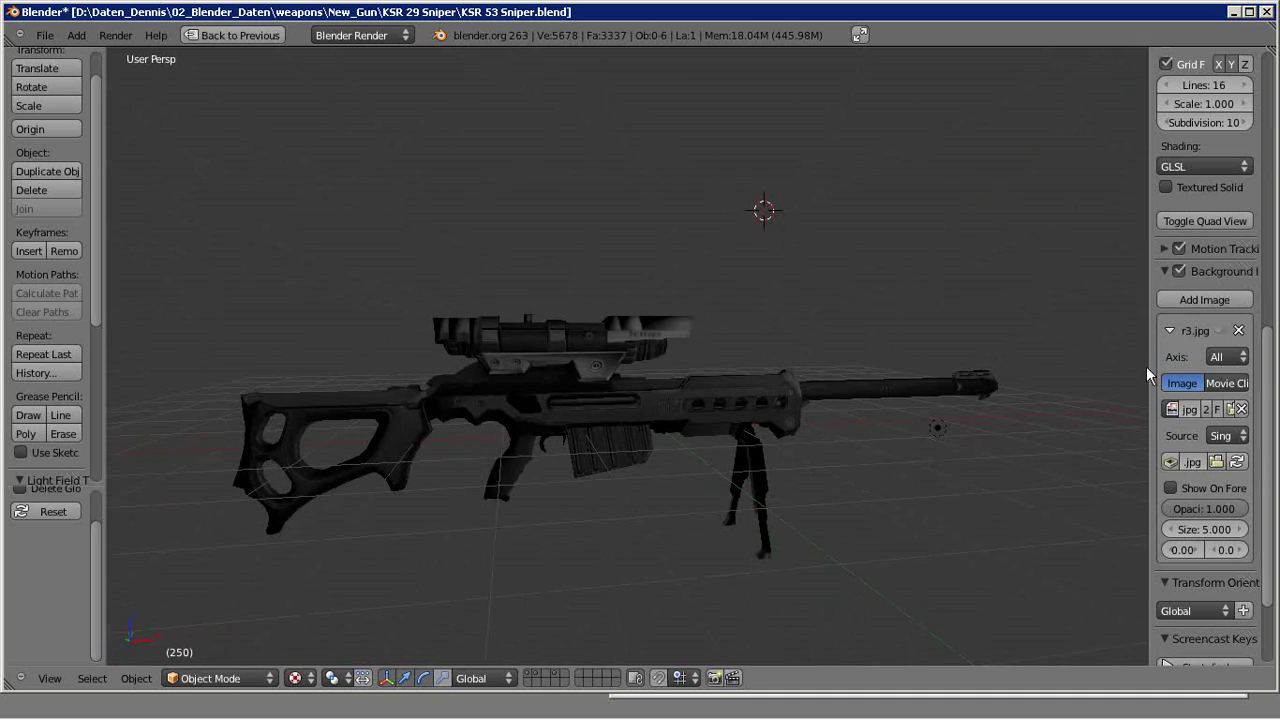
# - Hide the grid and overlays for a render-like preview, then show them again
pyautogui.scroll(-3, 1170, 400)
pyautogui.scroll(3, 1190, 500)
pyautogui.scroll(3, 1198, 400)
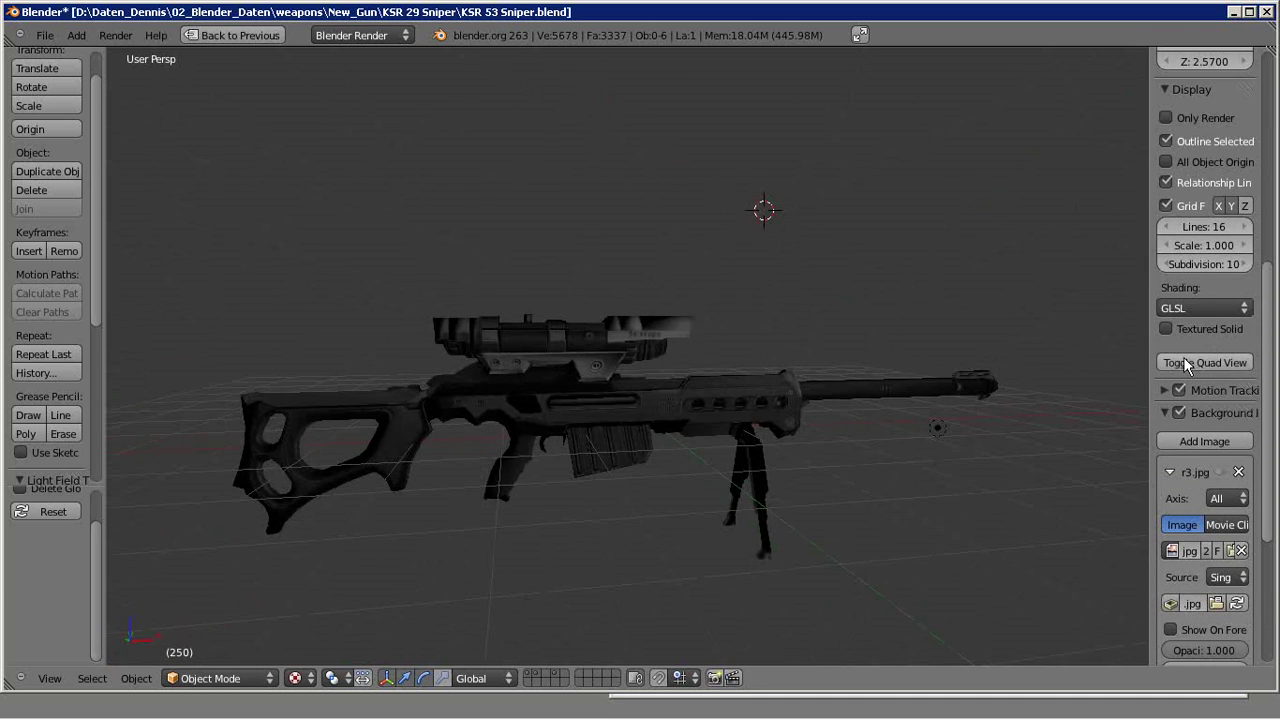
pyautogui.click(1166, 118)
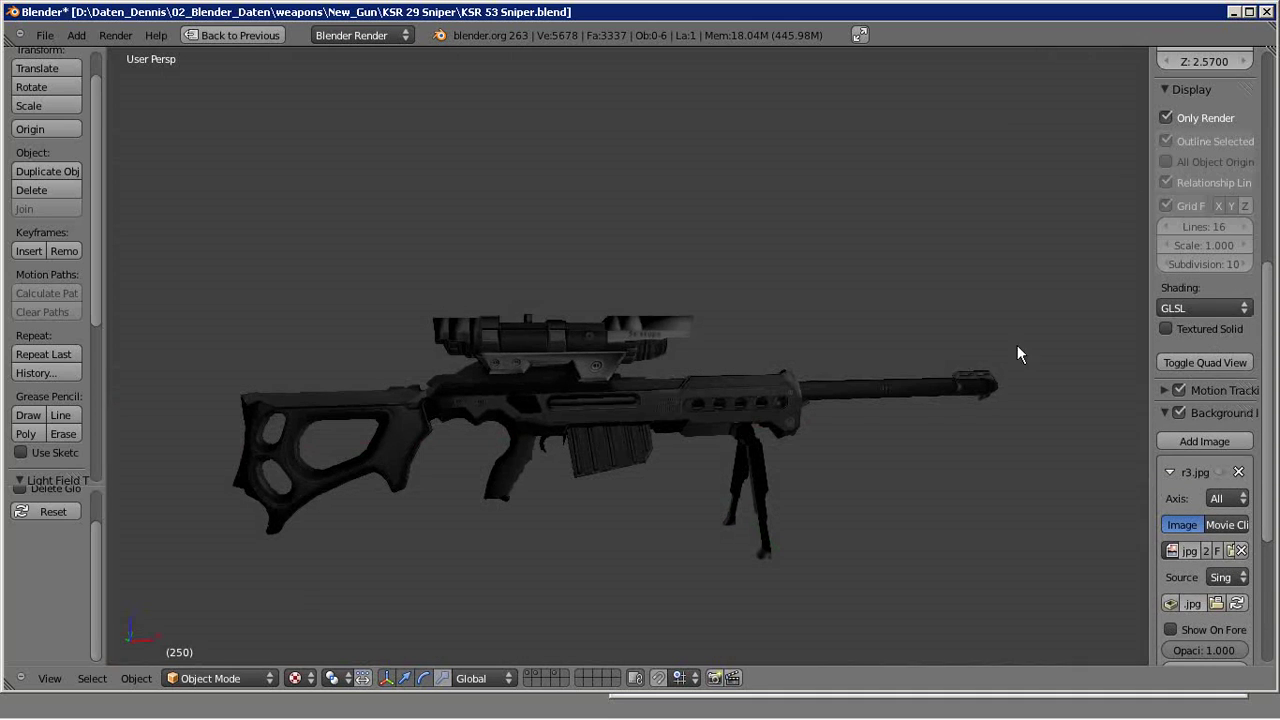
pyautogui.click(1195, 118)
# - Select the Point lamp and move it to new positions around the rifle
pyautogui.rightClick(928, 436)
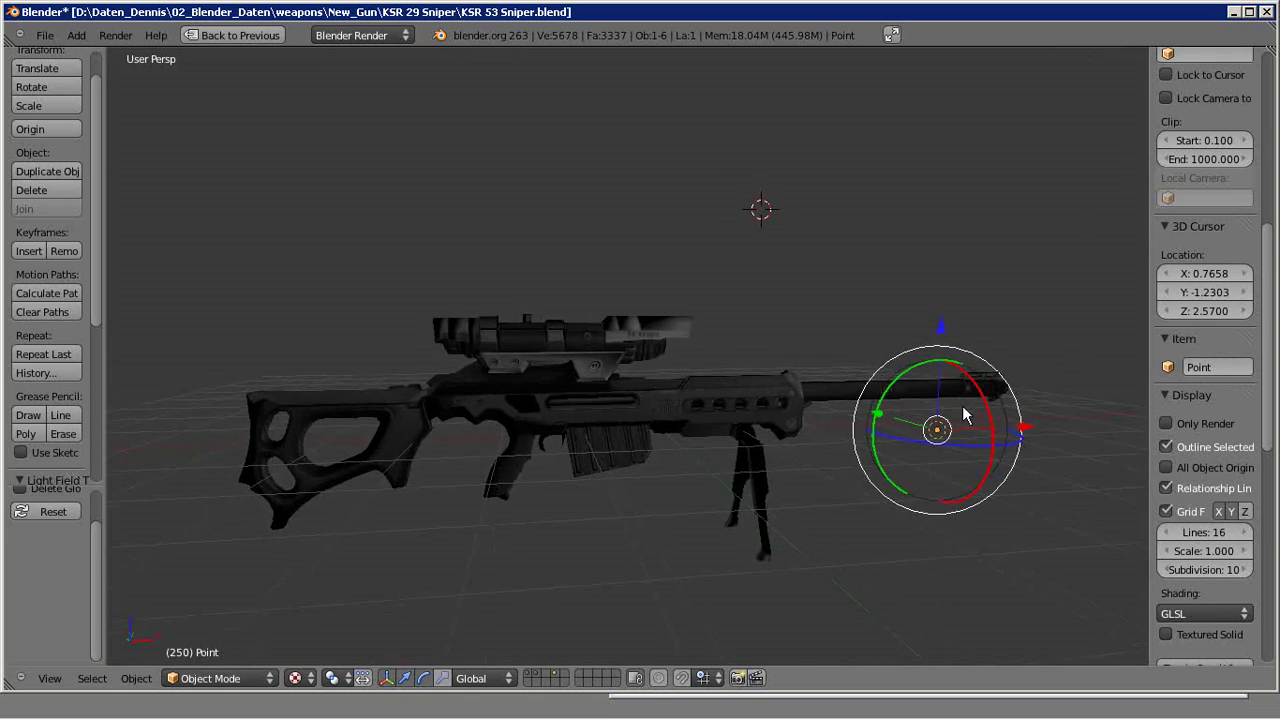
pyautogui.moveTo(962, 410); pyautogui.dragTo(906, 444, button='middle')
pyautogui.press('g')
pyautogui.click(462, 202)
pyautogui.scroll(3, 1212, 135)
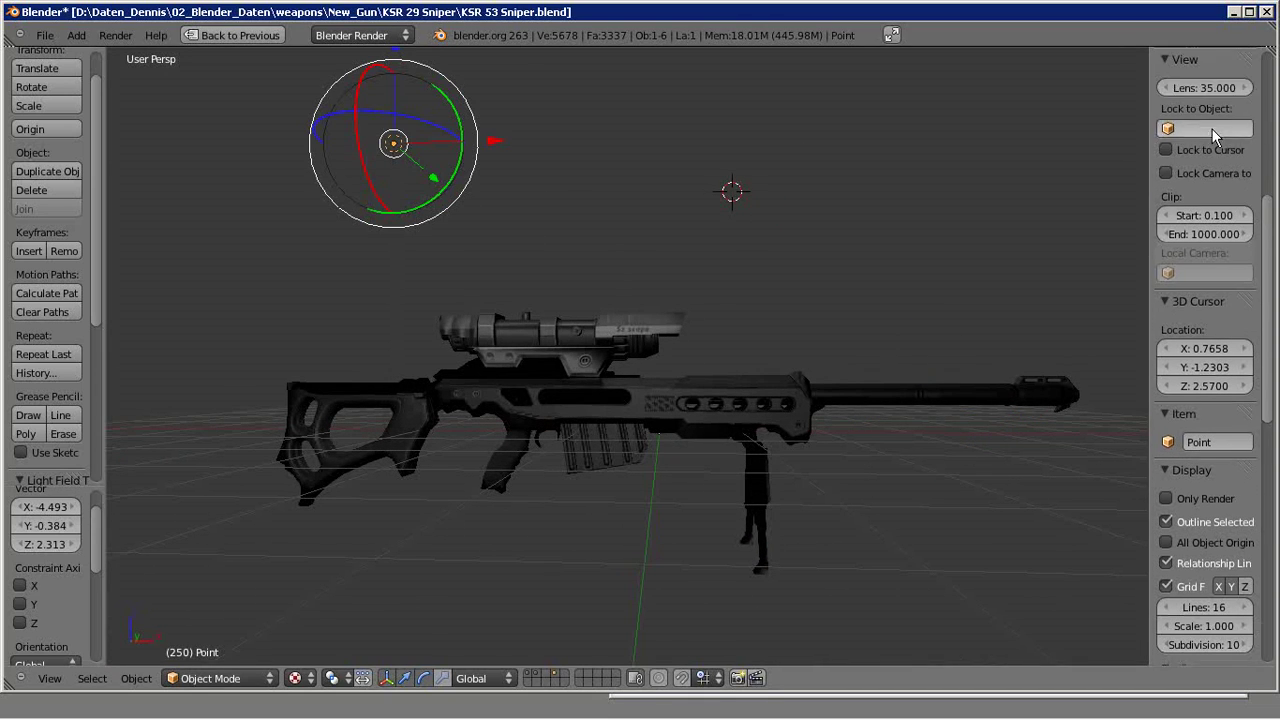
pyautogui.scroll(5, 1200, 180)
pyautogui.scroll(-5, 1200, 330)
pyautogui.scroll(-1, 1220, 430)
pyautogui.click(1167, 460)
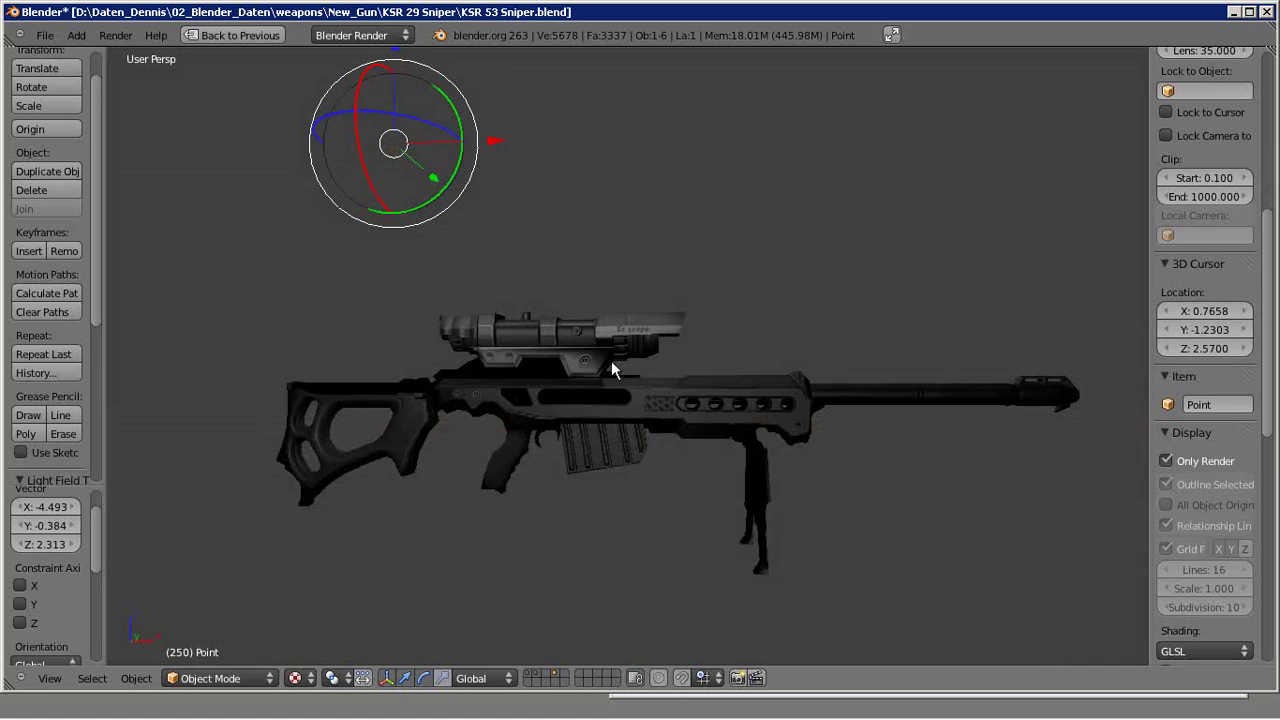
pyautogui.moveTo(611, 368); pyautogui.dragTo(743, 363, button='middle')
pyautogui.press('g')
pyautogui.click(440, 462)
# - Drop the lamp over the rifle, adjust it from a side view, then restore the multi-pane layout
pyautogui.moveTo(443, 466)
pyautogui.mouseDown(button='middle')
pyautogui.moveTo(667, 472)
pyautogui.moveTo(626, 428)
pyautogui.mouseUp(button='middle')
pyautogui.press('g')
pyautogui.click(489, 472)
pyautogui.moveTo(489, 472); pyautogui.dragTo(617, 397, button='middle')
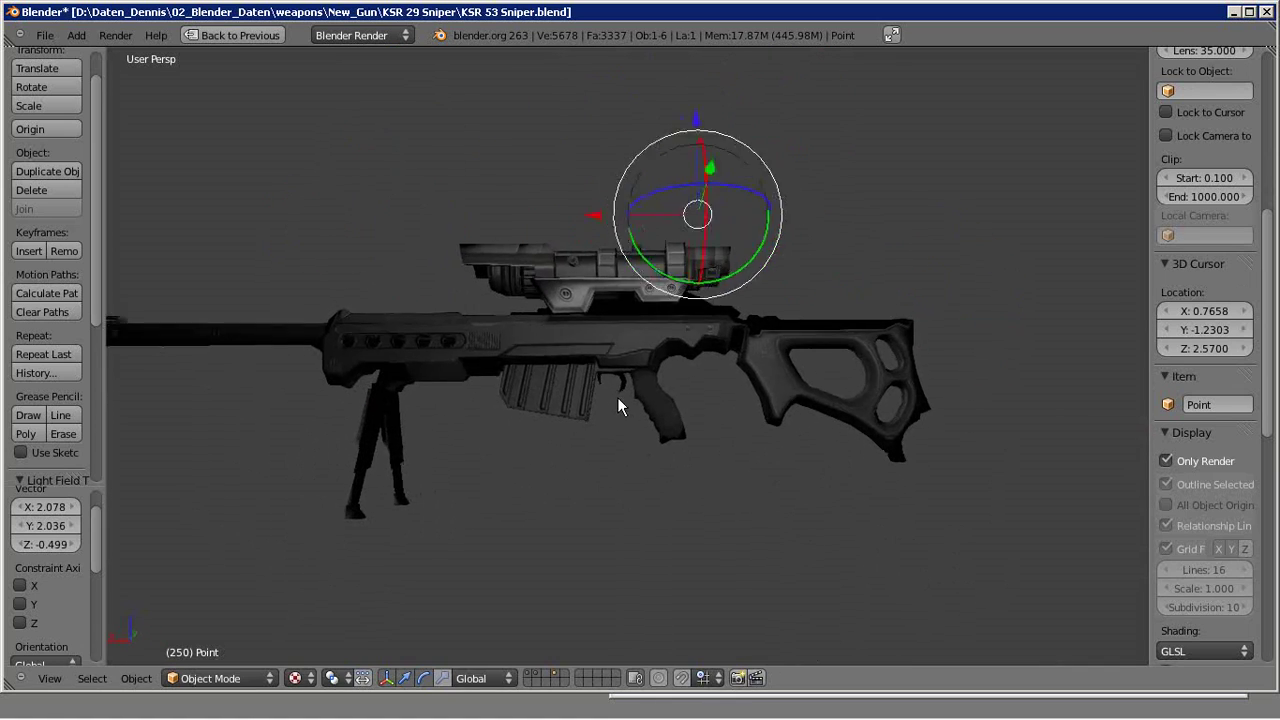
pyautogui.press('g')
pyautogui.click(332, 408)
pyautogui.scroll(5, 497, 328)
pyautogui.moveTo(497, 328)
pyautogui.mouseDown(button='middle')
pyautogui.moveTo(555, 372)
pyautogui.moveTo(654, 390)
pyautogui.moveTo(608, 378)
pyautogui.moveTo(723, 491)
pyautogui.moveTo(778, 377)
pyautogui.mouseUp(button='middle')
pyautogui.scroll(-5, 600, 380)
pyautogui.press('Up')
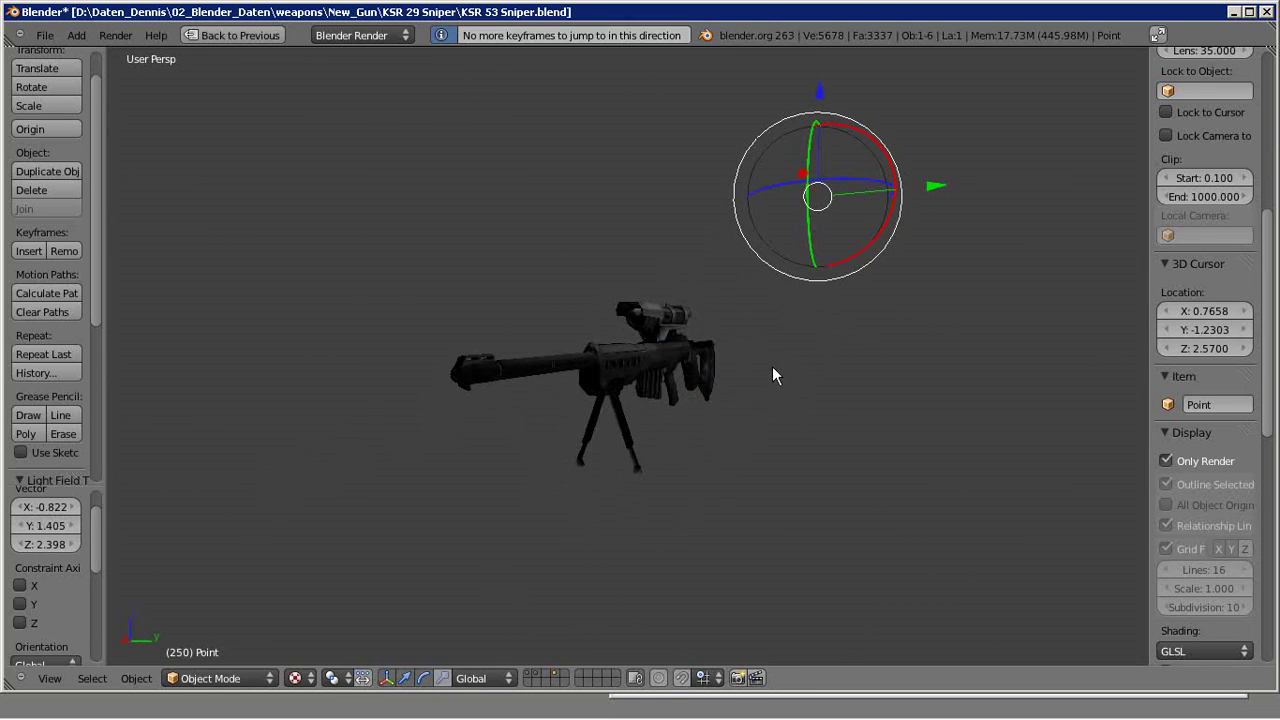
pyautogui.hotkey('ctrl', 'Up')
# - Set the Point lamp's energy to 10
pyautogui.click(628, 570)
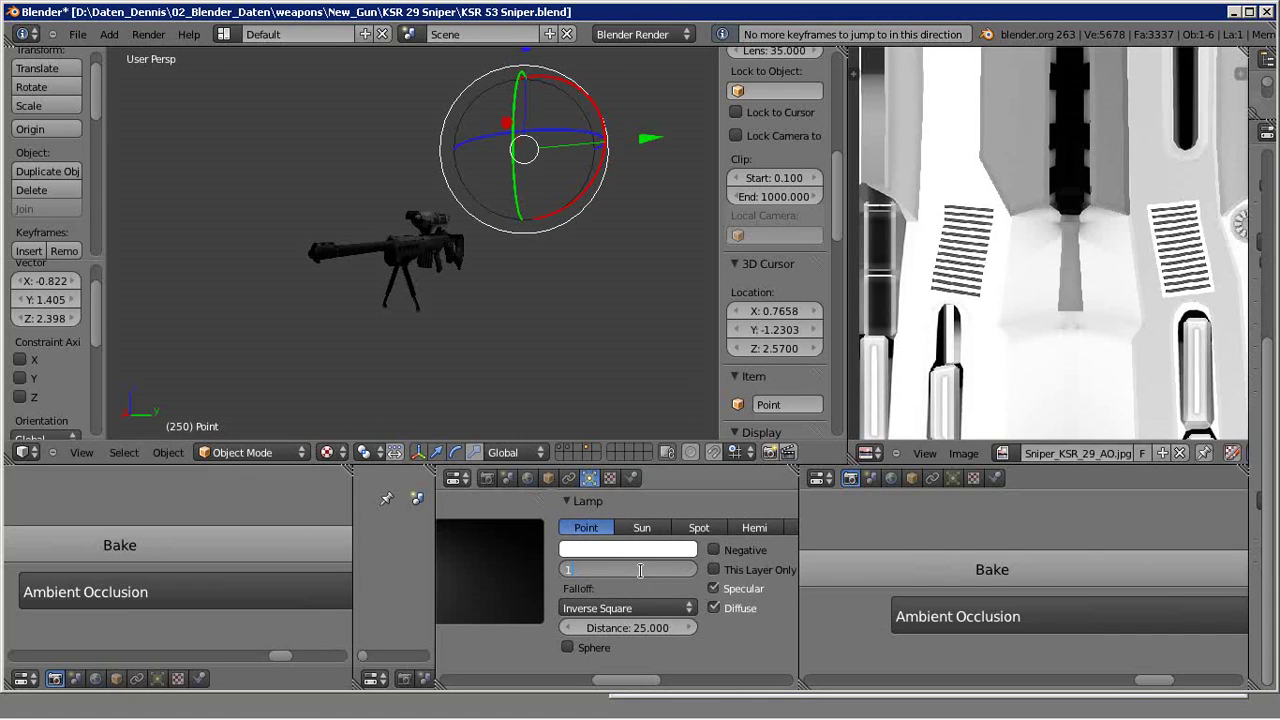
pyautogui.write('10')
pyautogui.press('Return')
# - Maximize the 3D view and orbit the rifle from end-on, stock and angled side views
pyautogui.hotkey('ctrl', 'Up')
pyautogui.scroll(5, 700, 380)
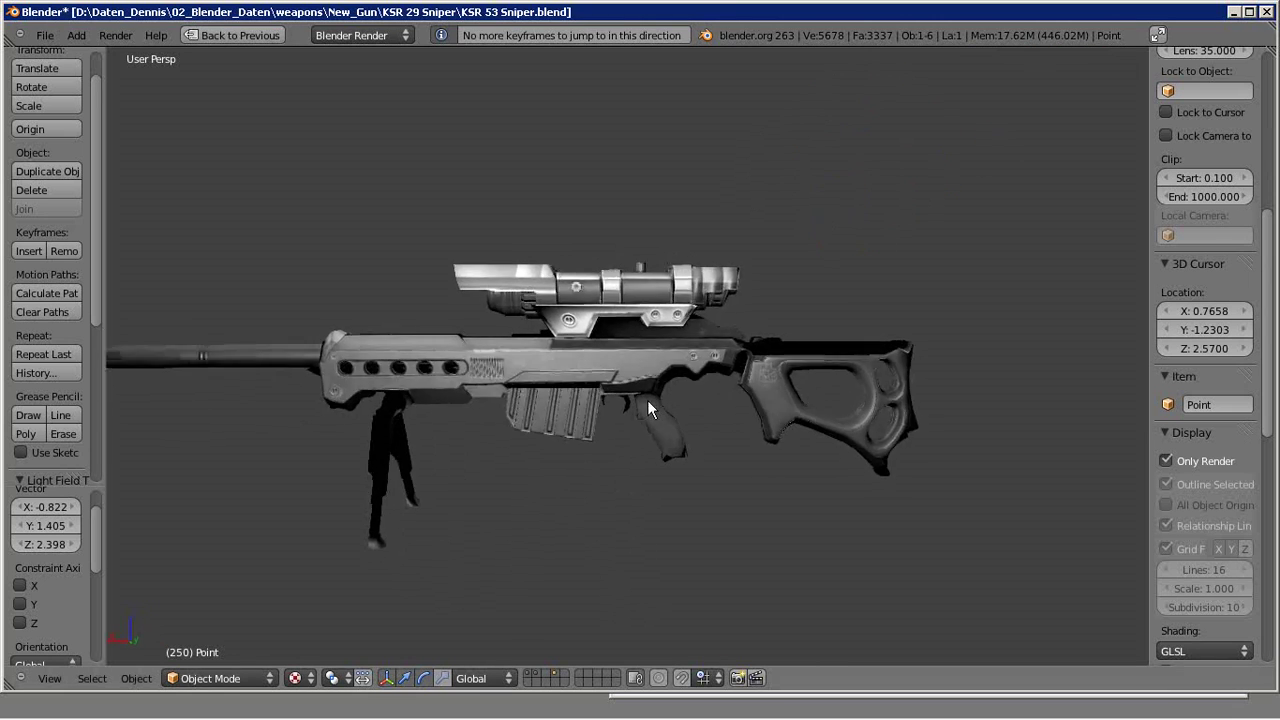
pyautogui.moveTo(828, 396)
pyautogui.mouseDown(button='middle')
pyautogui.moveTo(337, 398)
pyautogui.moveTo(462, 417)
pyautogui.moveTo(591, 370)
pyautogui.moveTo(761, 409)
pyautogui.moveTo(829, 480)
pyautogui.moveTo(728, 435)
pyautogui.moveTo(643, 449)
pyautogui.moveTo(614, 529)
pyautogui.mouseUp(button='middle')
pyautogui.scroll(3, 614, 529)
pyautogui.scroll(4, 690, 378)
pyautogui.moveTo(690, 370)
pyautogui.mouseDown(button='middle')
pyautogui.moveTo(728, 350)
pyautogui.moveTo(664, 351)
pyautogui.moveTo(828, 349)
pyautogui.moveTo(672, 520)
pyautogui.moveTo(857, 334)
pyautogui.moveTo(622, 358)
pyautogui.moveTo(600, 289)
pyautogui.moveTo(494, 314)
pyautogui.moveTo(591, 349)
pyautogui.mouseUp(button='middle')
pyautogui.scroll(2, 432, 503)
pyautogui.scroll(-3, 431, 502)
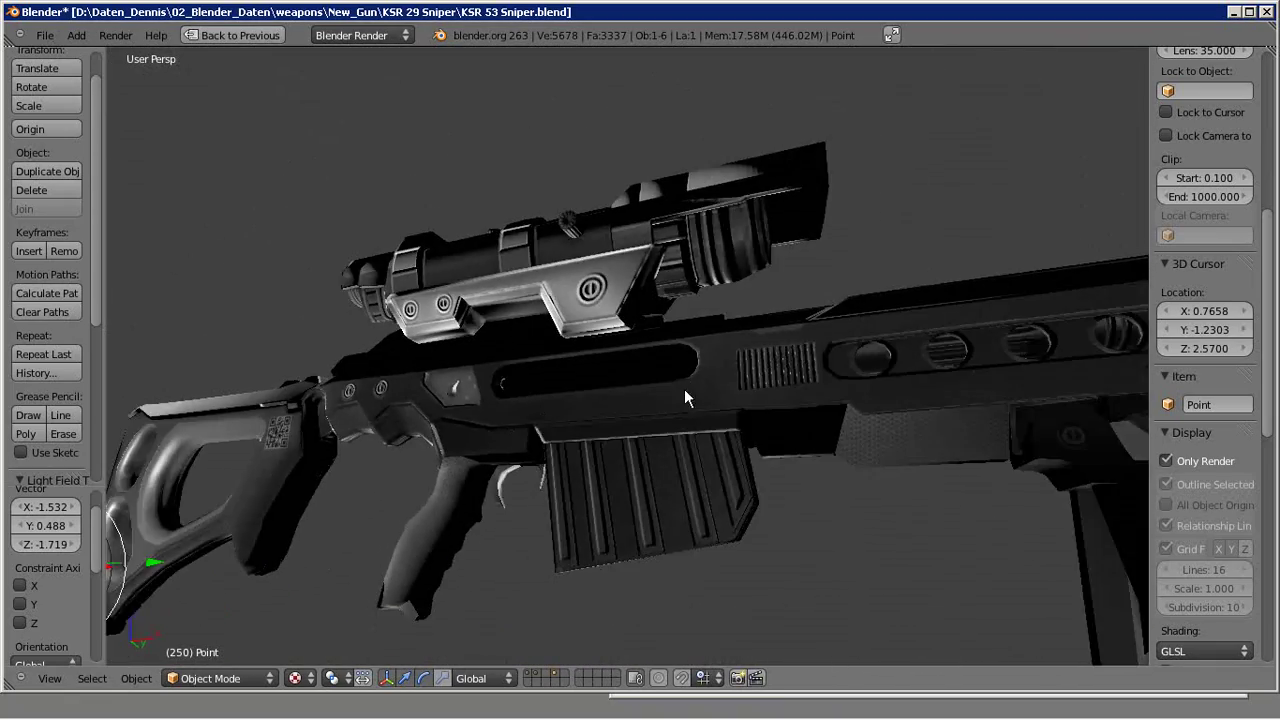
pyautogui.moveTo(684, 389)
pyautogui.mouseDown(button='middle')
pyautogui.moveTo(586, 430)
pyautogui.moveTo(713, 398)
pyautogui.moveTo(703, 408)
pyautogui.moveTo(703, 383)
pyautogui.moveTo(723, 451)
pyautogui.moveTo(1061, 374)
pyautogui.mouseUp(button='middle')
pyautogui.scroll(3, 726, 407)
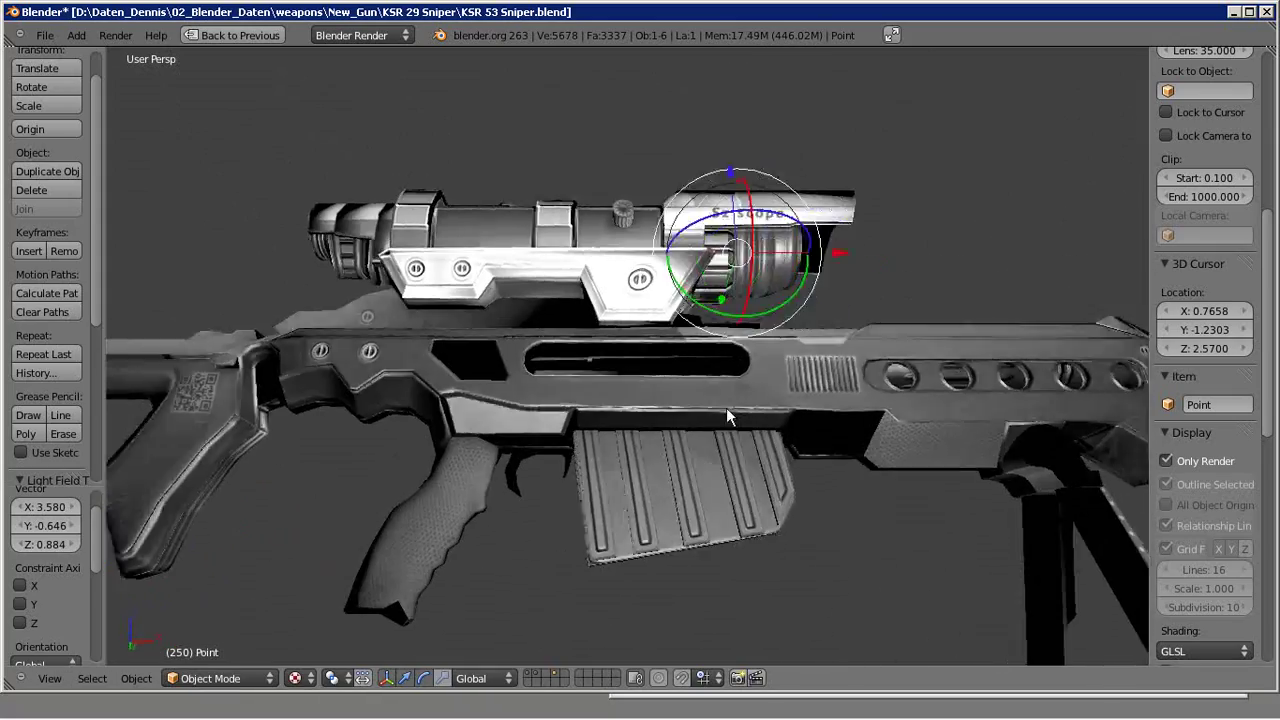
pyautogui.moveTo(726, 407); pyautogui.dragTo(692, 415, button='middle')
# - Enter Edit Mode on the rifle body and select the panel face below the vent holes
pyautogui.scroll(2, 692, 415)
pyautogui.rightClick(782, 498)
pyautogui.press('Tab')
pyautogui.rightClick(810, 503)
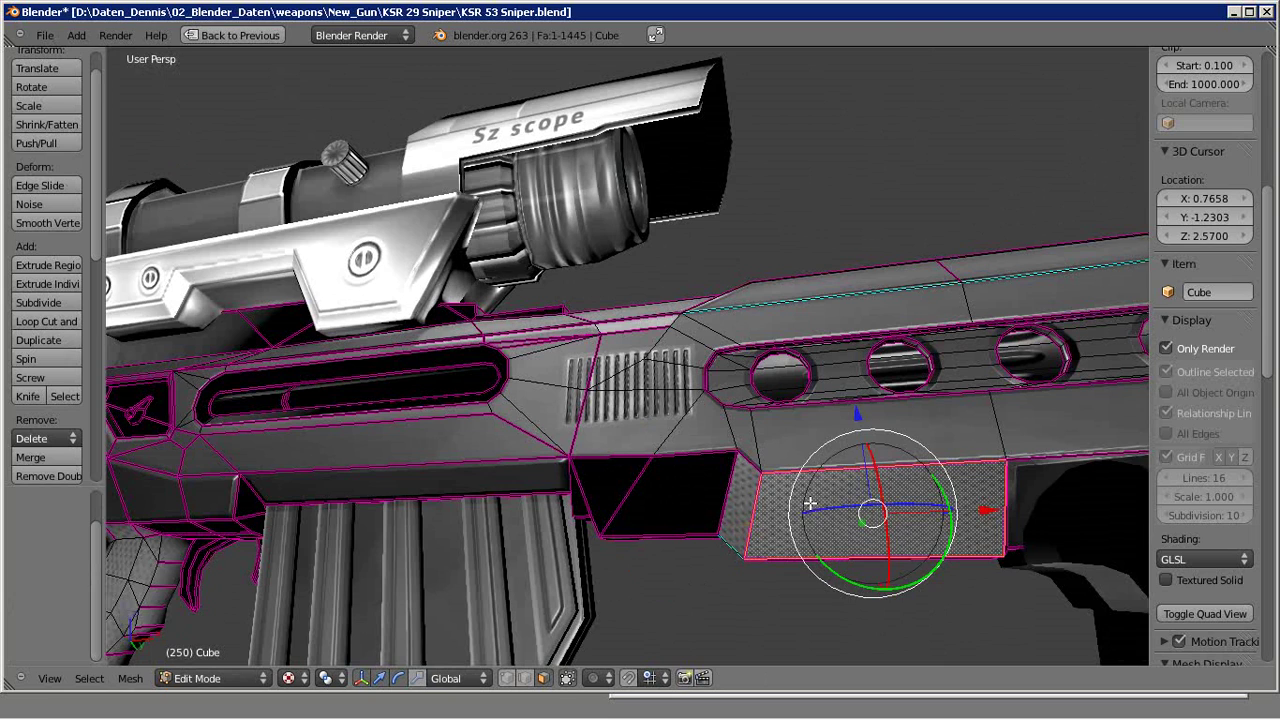
pyautogui.hotkey('ctrl', 'Up')
# - In the texture's Influence panel, enable Geometry Normal with a strength of 0.5
pyautogui.click(650, 482)
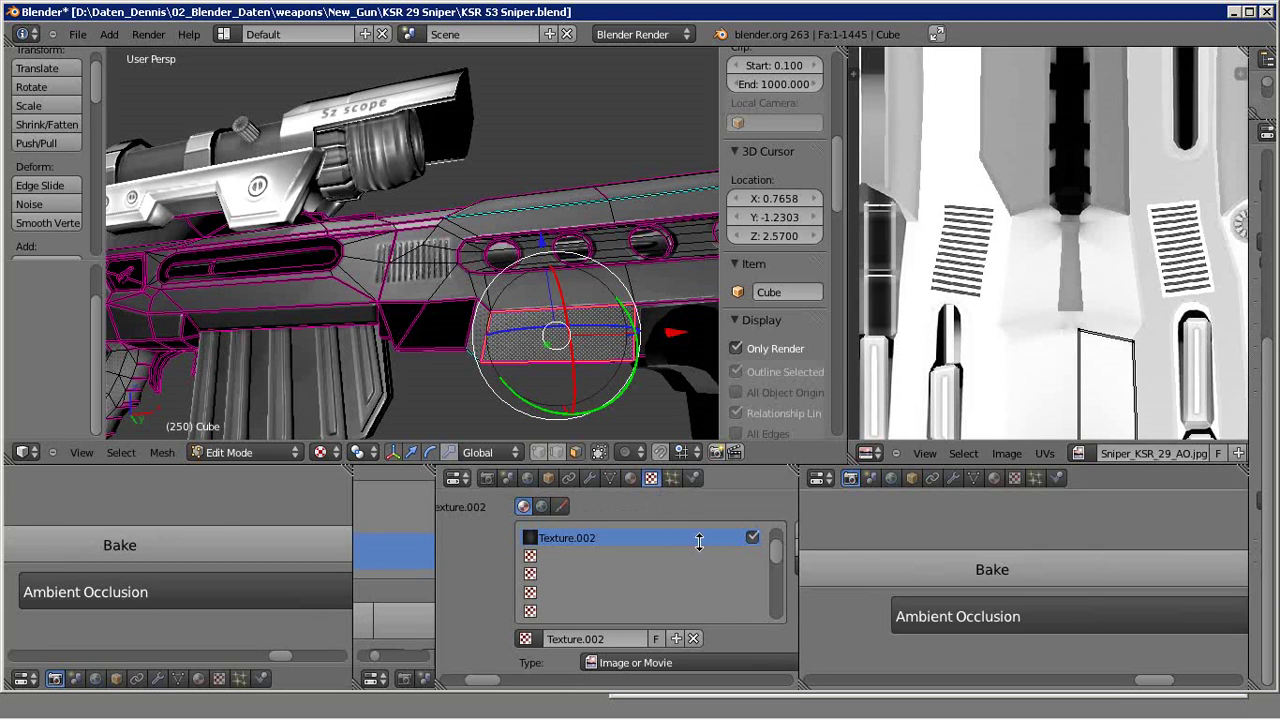
pyautogui.scroll(-5, 632, 580)
pyautogui.scroll(-5, 632, 580)
pyautogui.scroll(-5, 632, 580)
pyautogui.scroll(-5, 632, 580)
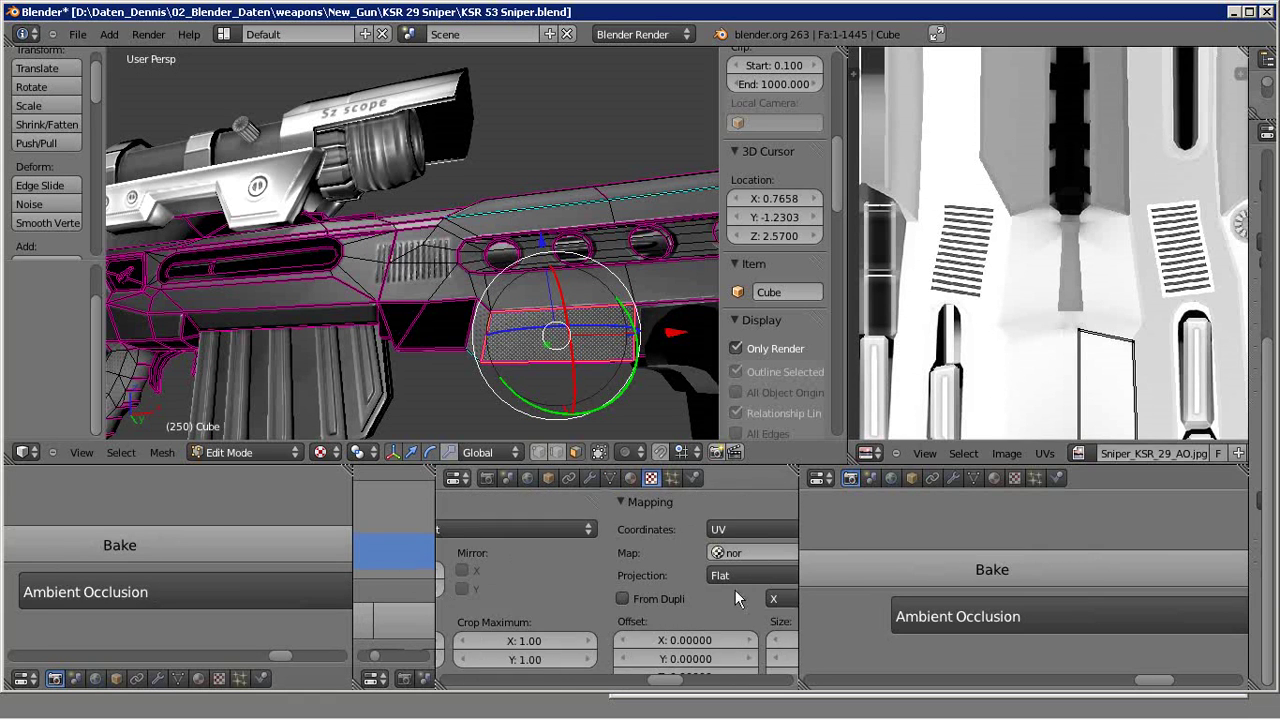
pyautogui.scroll(-5, 742, 618)
pyautogui.keyDown('ctrl'); pyautogui.moveTo(709, 590); pyautogui.dragTo(705, 616, button='middle'); pyautogui.keyUp('ctrl')
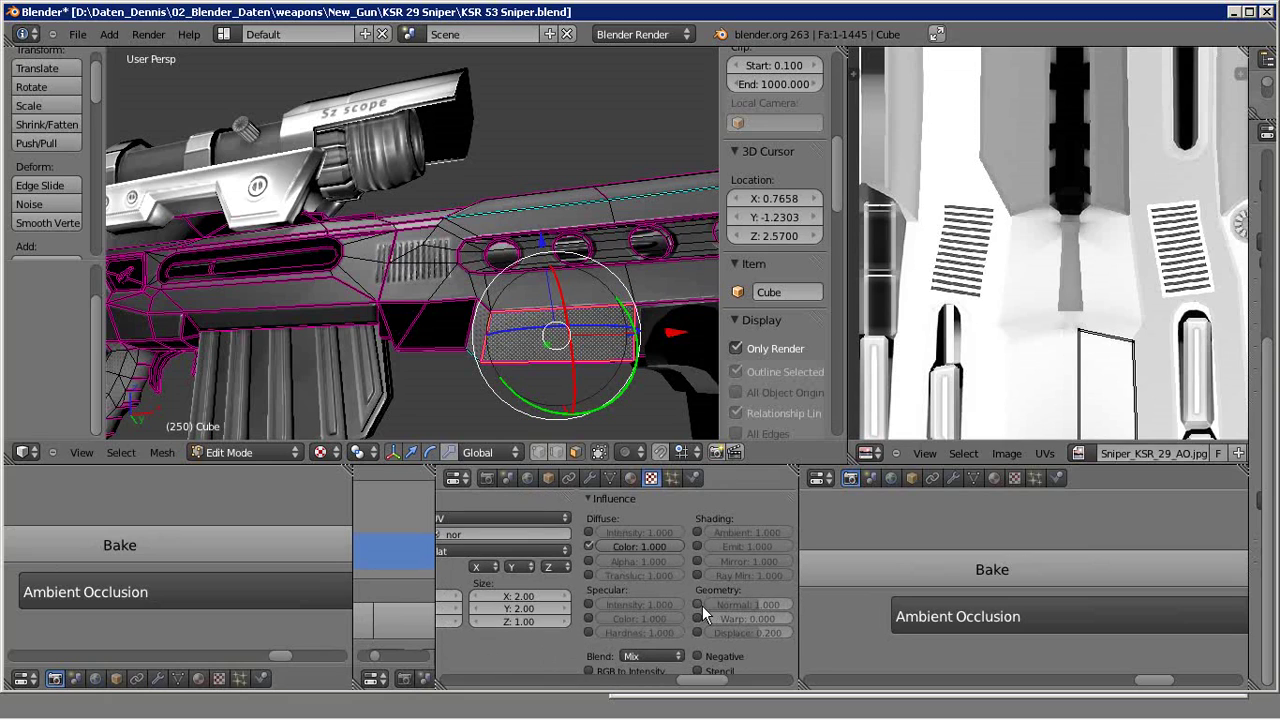
pyautogui.click(698, 605)
pyautogui.click(752, 603)
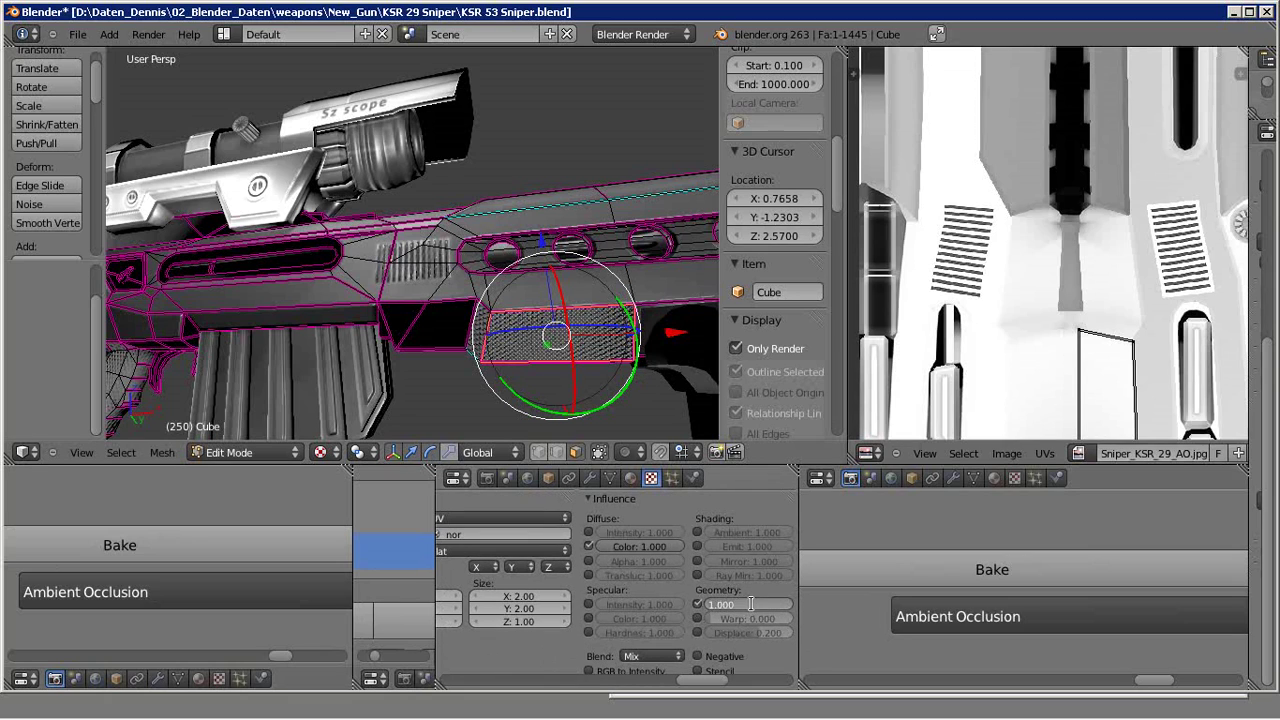
pyautogui.write('0.5')
pyautogui.press('Return')
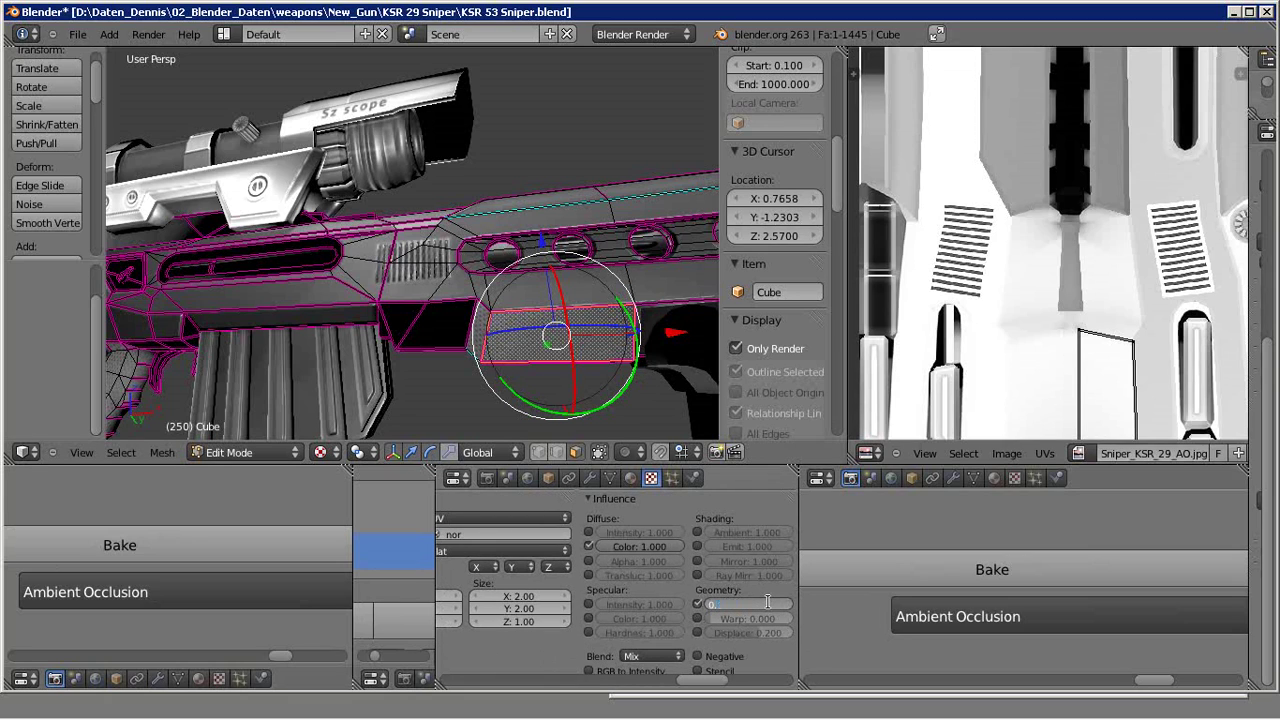
# - Check the receiver panel from below in Object Mode, then return to Edit Mode and the full layout
pyautogui.hotkey('ctrl', 'Up')
pyautogui.press('Tab')
pyautogui.scroll(3, 696, 463)
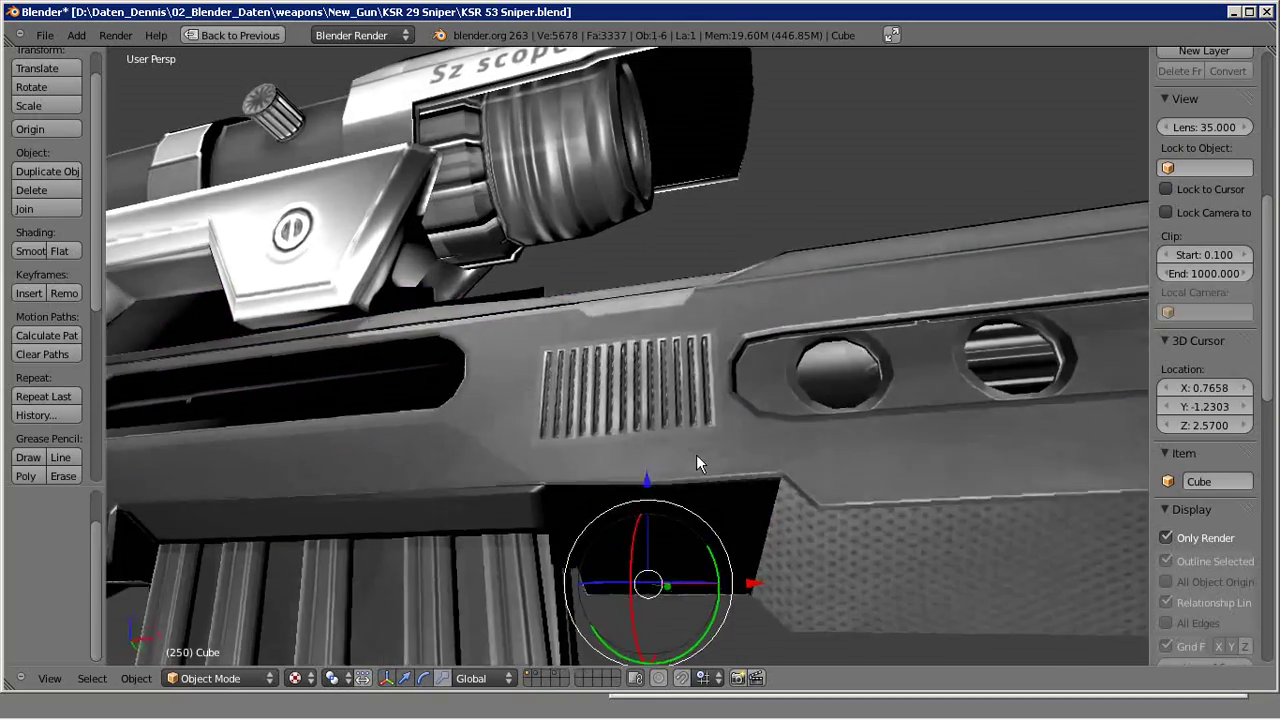
pyautogui.moveTo(696, 463); pyautogui.dragTo(628, 438, button='middle')
pyautogui.press('Tab')
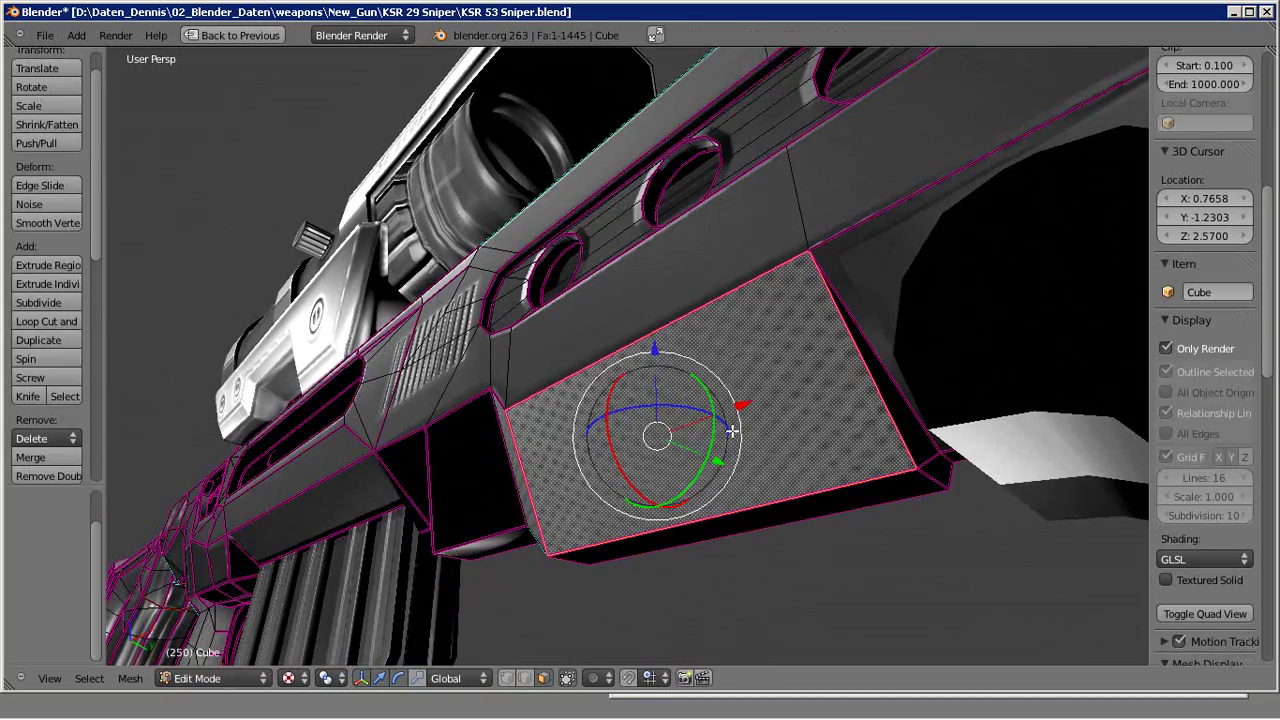
pyautogui.hotkey('ctrl', 'Up')
# - Lower the normal strength to 0.3 and view the gun from the side in Object Mode
pyautogui.click(763, 609)
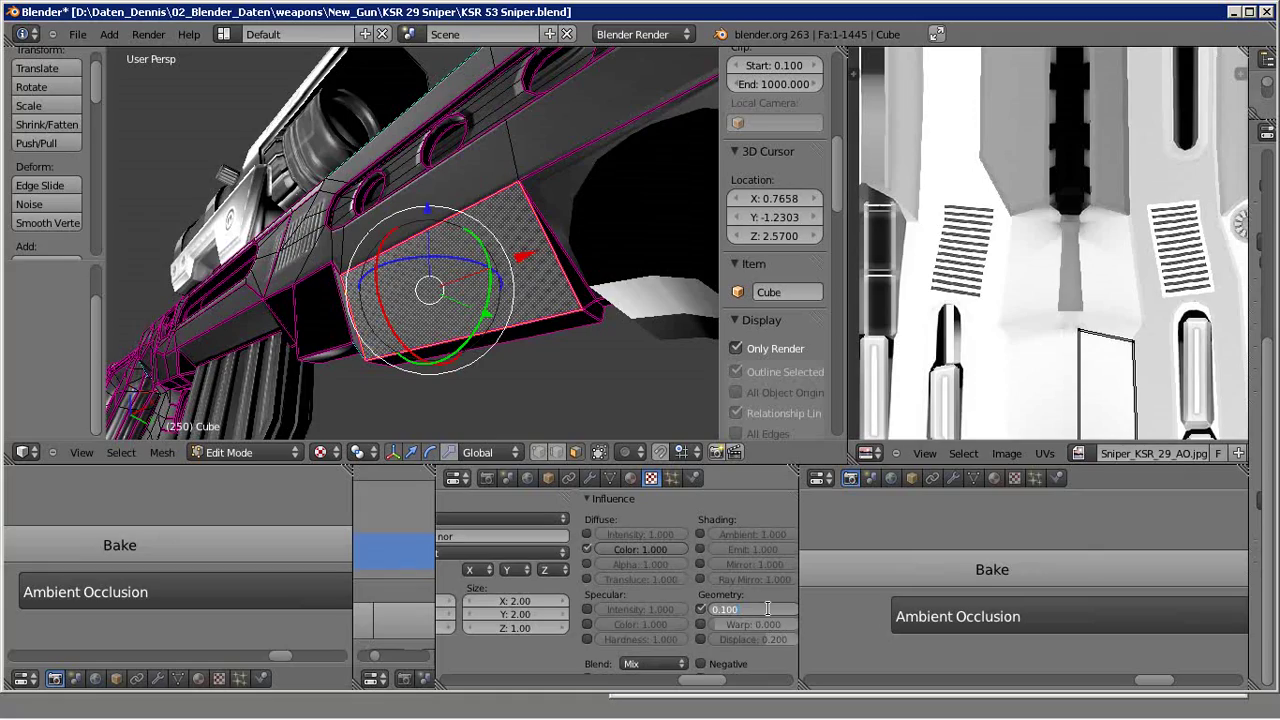
pyautogui.write('0.3')
pyautogui.press('Return')
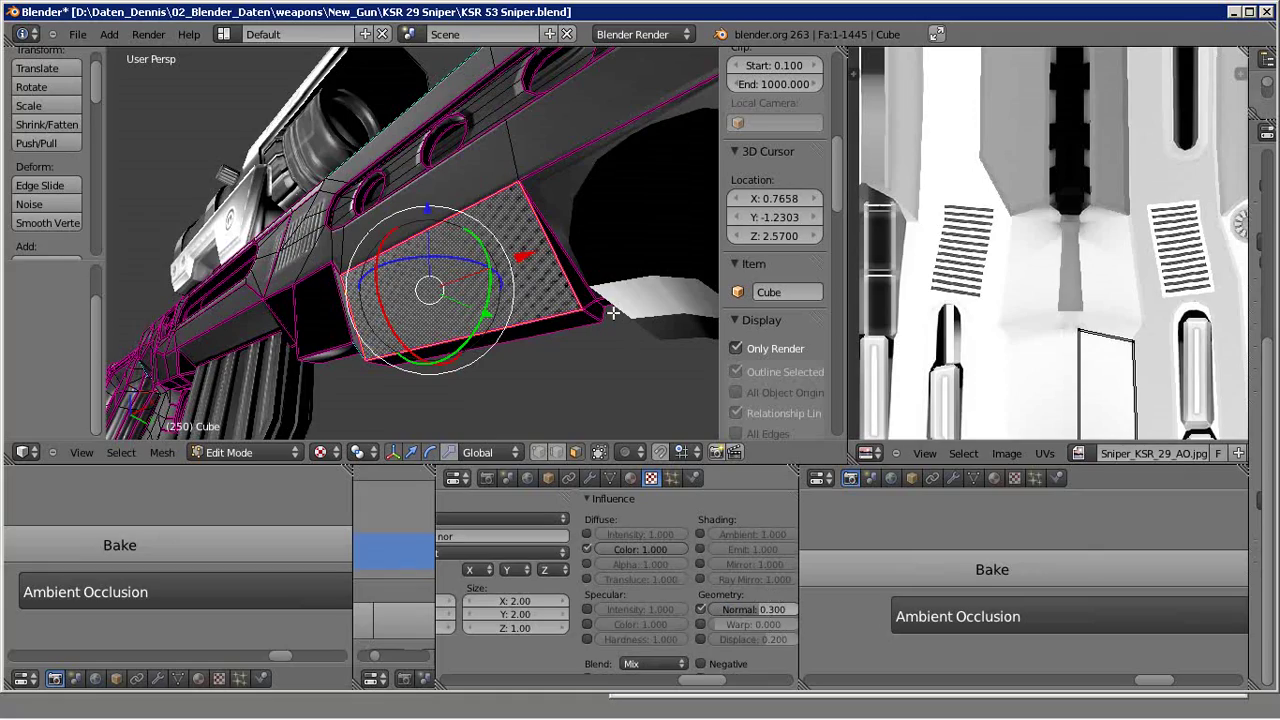
pyautogui.press('Tab')
pyautogui.hotkey('ctrl', 'Up')
pyautogui.moveTo(583, 330)
pyautogui.mouseDown(button='middle')
pyautogui.moveTo(658, 362)
pyautogui.moveTo(590, 407)
pyautogui.moveTo(608, 451)
pyautogui.moveTo(640, 475)
pyautogui.moveTo(677, 450)
pyautogui.moveTo(184, 422)
pyautogui.moveTo(337, 431)
pyautogui.moveTo(618, 496)
pyautogui.mouseUp(button='middle')
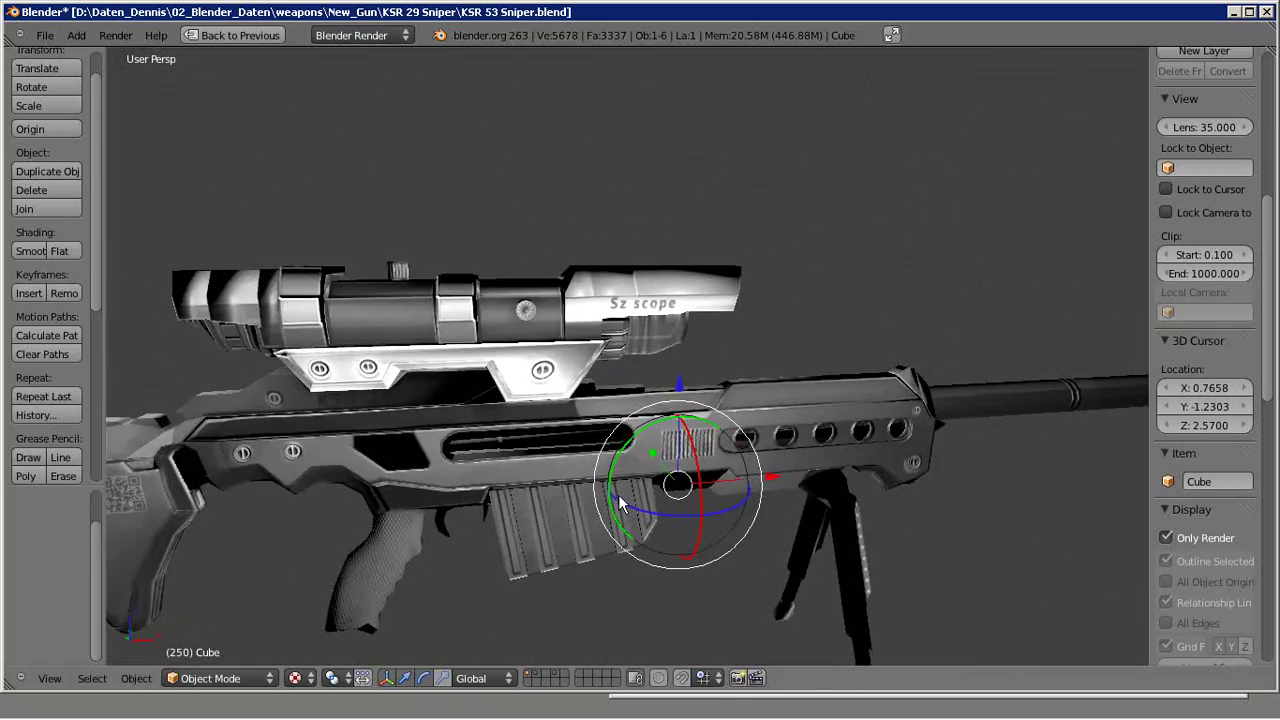
# - Alt+Tab to the other Blender window with the textured rifle and orbit below the magazine and grip
pyautogui.hotkey('alt', 'Tab')
pyautogui.press('Tab')
pyautogui.press('Tab')
pyautogui.press('Tab')
pyautogui.press('Tab')
pyautogui.press('Tab')
pyautogui.press('Tab')
pyautogui.press('Tab')
pyautogui.press('Tab')
pyautogui.press('Tab')
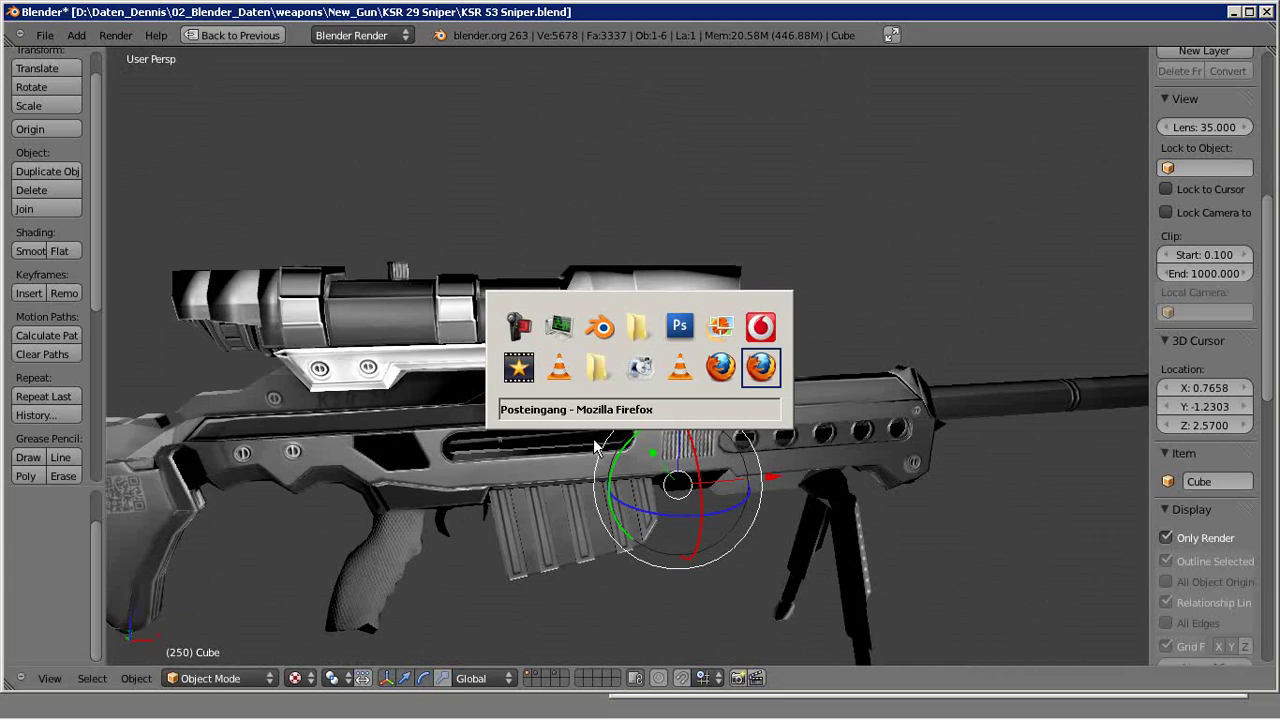
pyautogui.press('Tab')
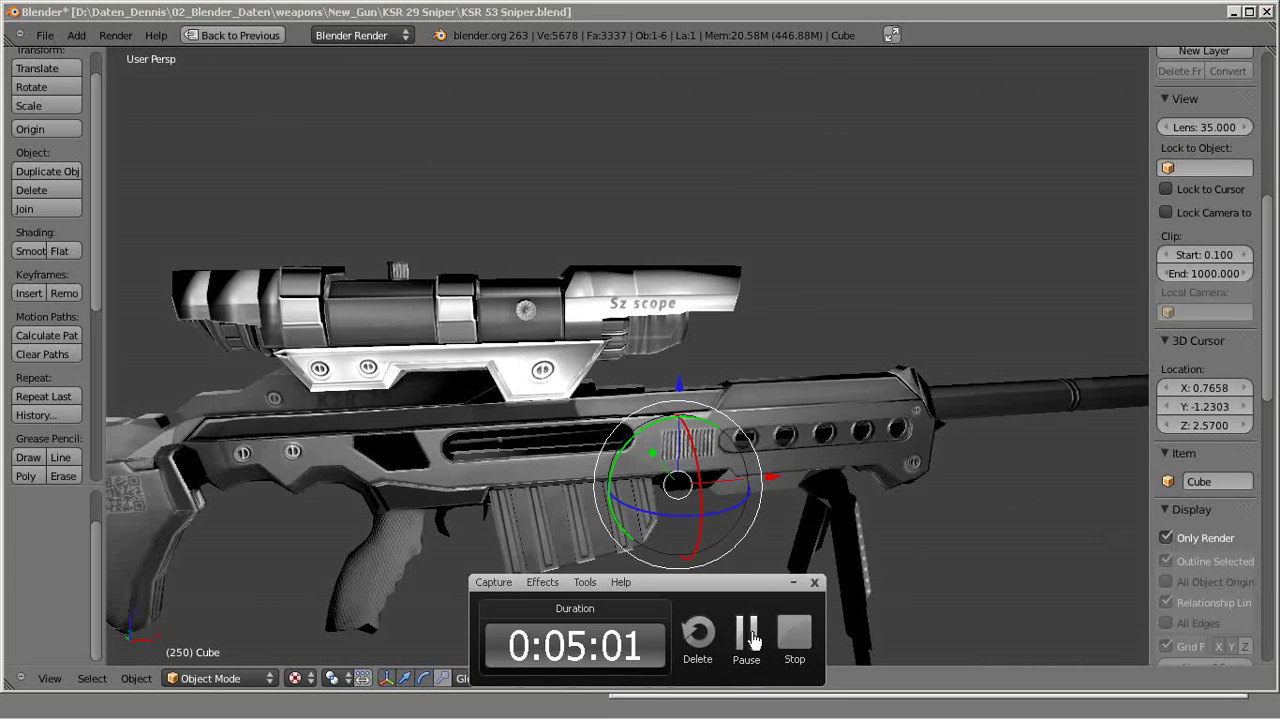
pyautogui.click(788, 632)
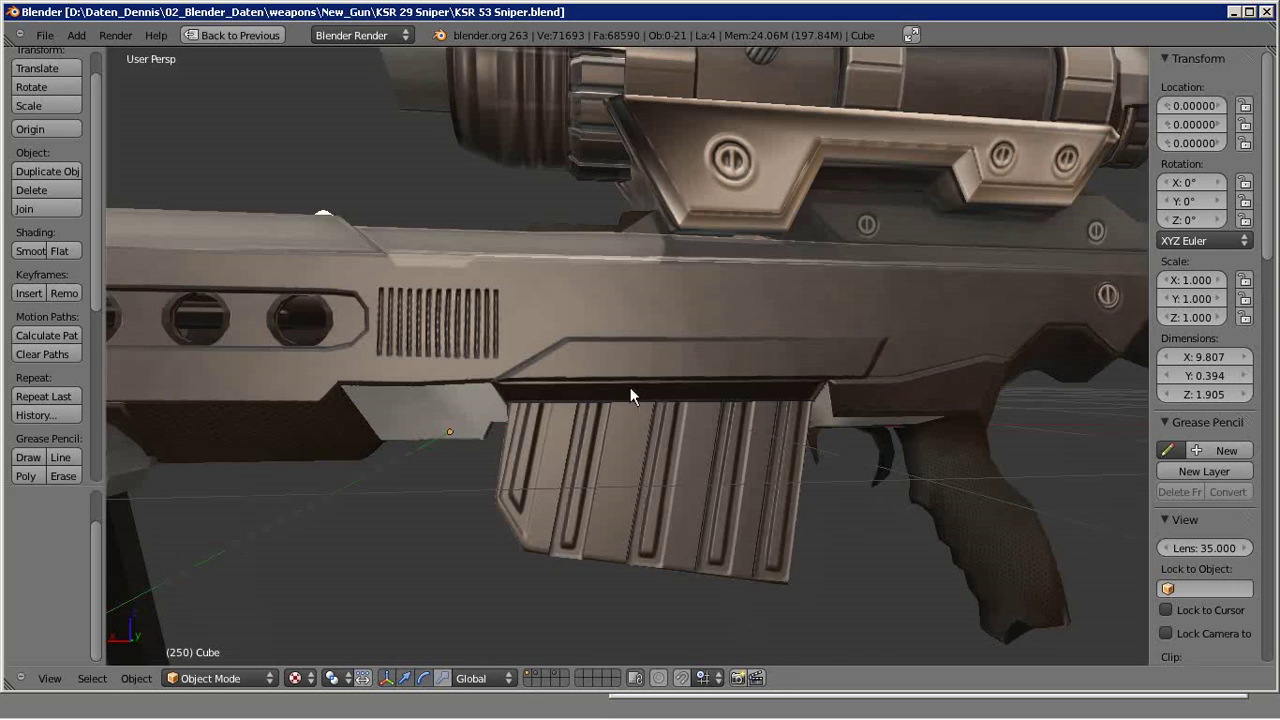
pyautogui.moveTo(630, 387)
pyautogui.mouseDown(button='middle')
pyautogui.moveTo(490, 354)
pyautogui.moveTo(585, 296)
pyautogui.moveTo(665, 337)
pyautogui.moveTo(527, 343)
pyautogui.moveTo(436, 315)
pyautogui.moveTo(425, 332)
pyautogui.moveTo(489, 373)
pyautogui.moveTo(600, 327)
pyautogui.moveTo(535, 455)
pyautogui.moveTo(584, 518)
pyautogui.moveTo(571, 413)
pyautogui.mouseUp(button='middle')
# - In Edit Mode, select the receiver face above the trigger and move it to reshape the body
pyautogui.press('Tab')
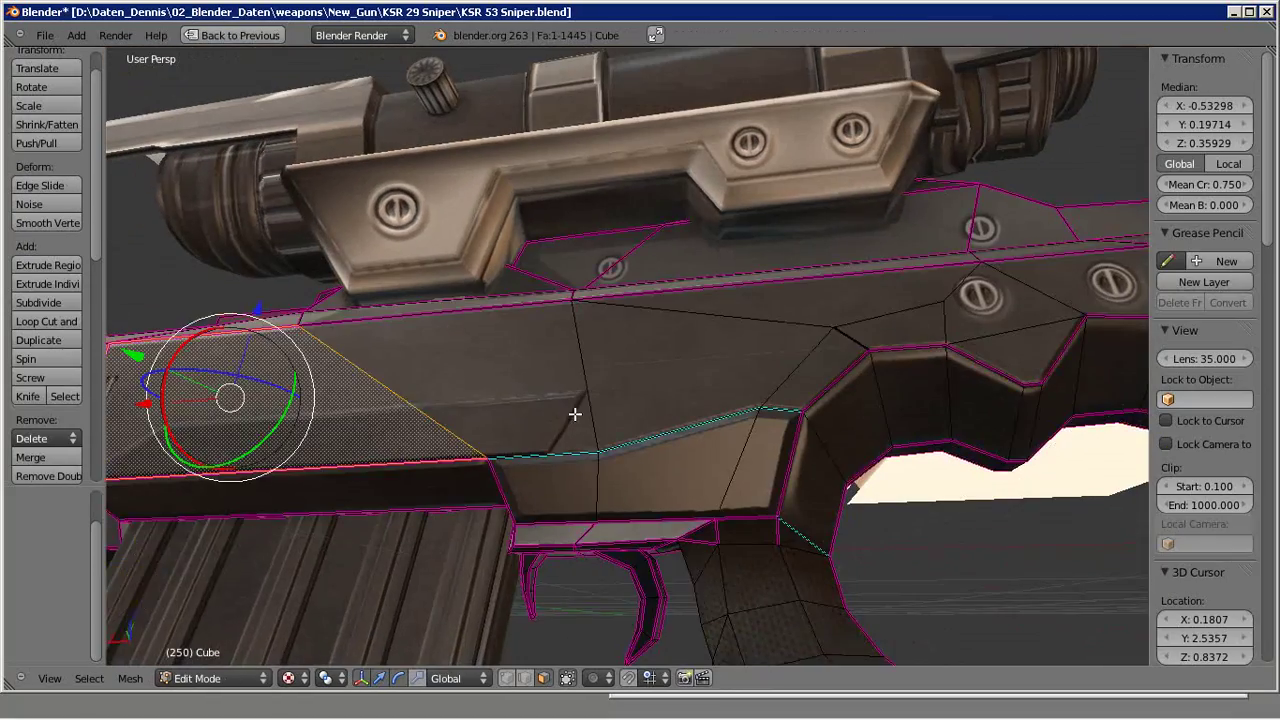
pyautogui.scroll(2, 574, 413)
pyautogui.rightClick(712, 459)
pyautogui.scroll(2, 720, 415)
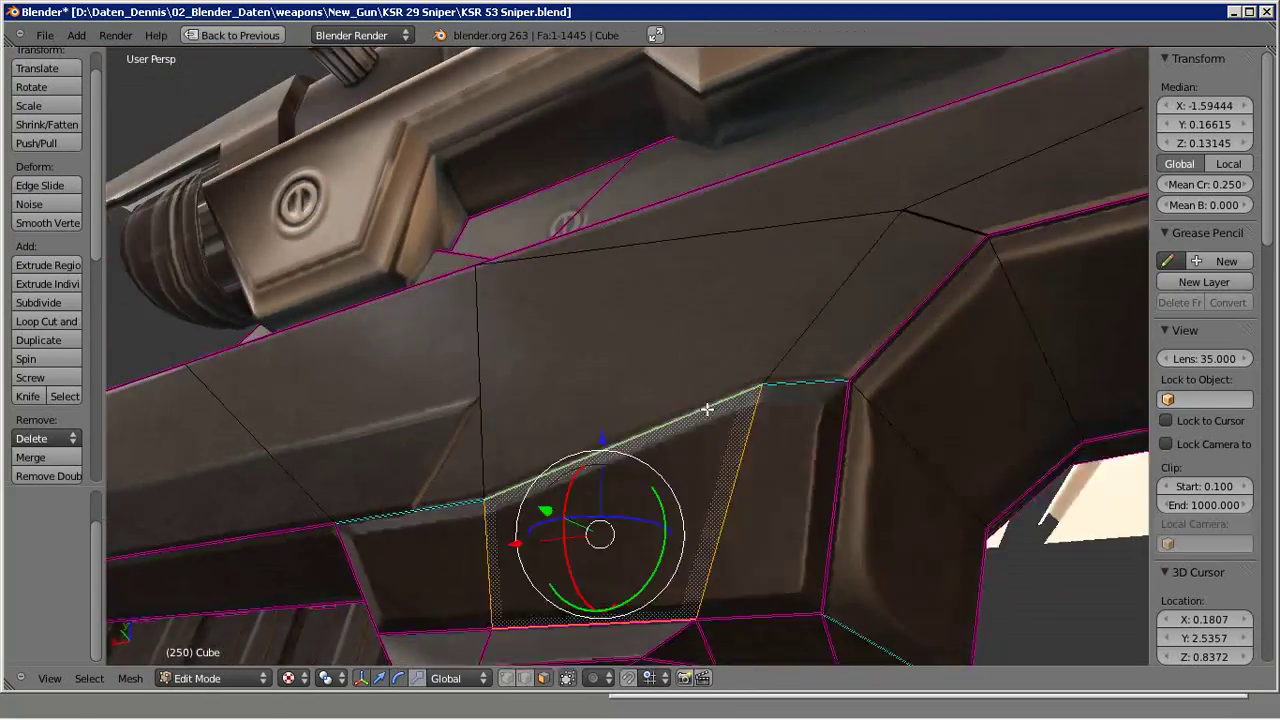
pyautogui.moveTo(707, 409)
pyautogui.mouseDown(button='middle')
pyautogui.moveTo(654, 400)
pyautogui.moveTo(700, 420)
pyautogui.mouseUp(button='middle')
pyautogui.scroll(2, 754, 400)
pyautogui.press('g')
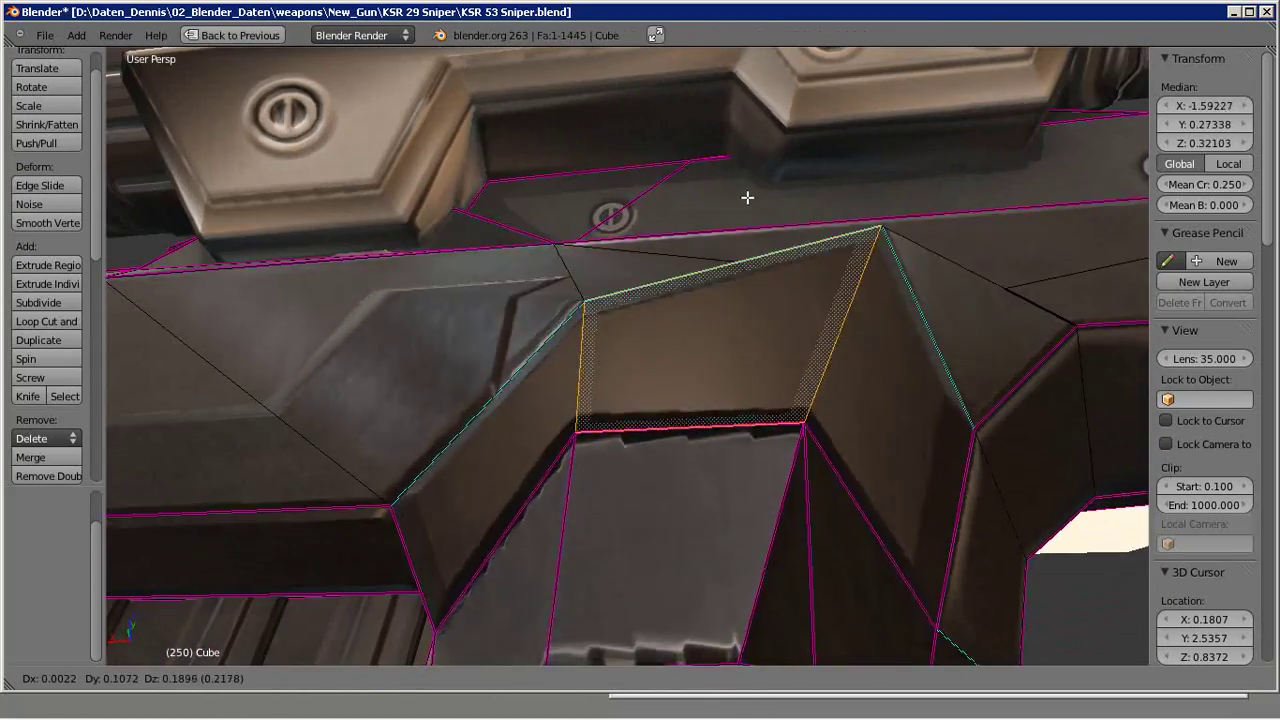
pyautogui.click(541, 304)
pyautogui.scroll(-2, 541, 304)
pyautogui.scroll(-3, 541, 304)
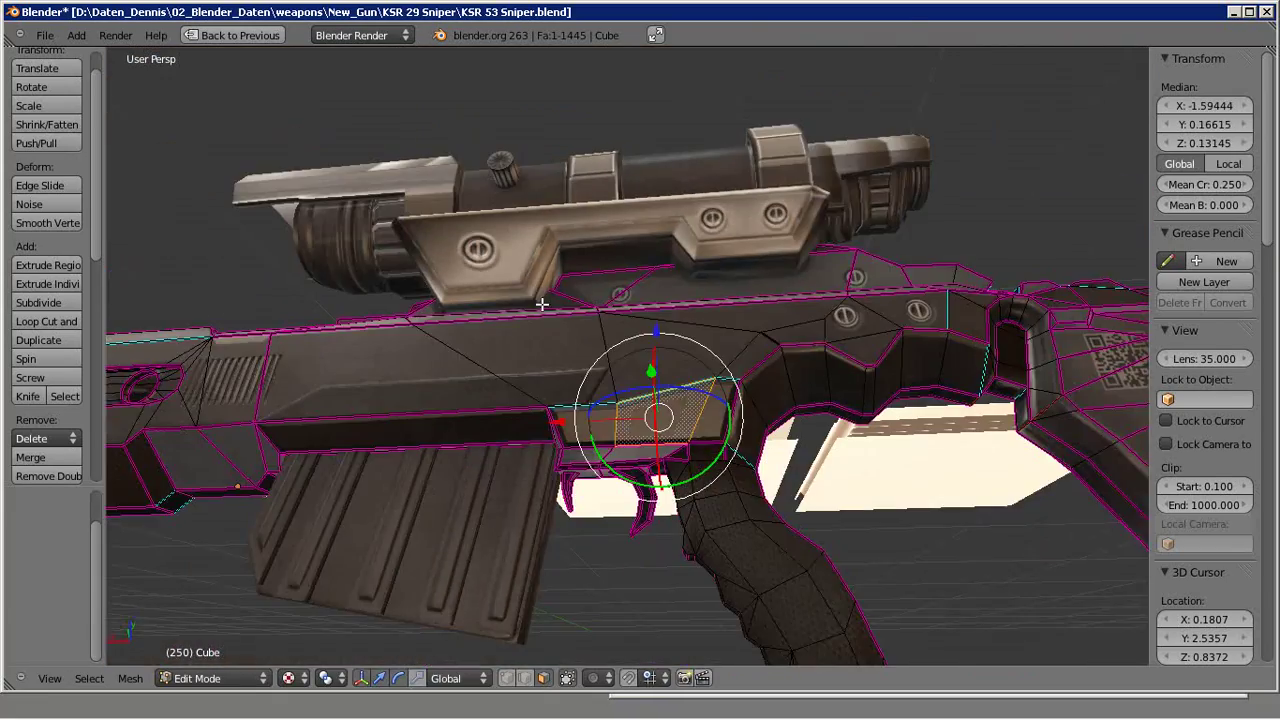
# - Return to Object Mode, look over the textured rifle, then Alt+Tab toward FormatFactory
pyautogui.press('Tab')
pyautogui.moveTo(541, 304)
pyautogui.mouseDown(button='middle')
pyautogui.moveTo(553, 368)
pyautogui.moveTo(483, 317)
pyautogui.moveTo(916, 371)
pyautogui.moveTo(760, 420)
pyautogui.moveTo(690, 424)
pyautogui.moveTo(714, 404)
pyautogui.moveTo(620, 440)
pyautogui.moveTo(857, 400)
pyautogui.moveTo(662, 428)
pyautogui.moveTo(929, 423)
pyautogui.moveTo(786, 423)
pyautogui.moveTo(633, 400)
pyautogui.moveTo(765, 402)
pyautogui.moveTo(577, 434)
pyautogui.moveTo(962, 346)
pyautogui.moveTo(866, 323)
pyautogui.moveTo(601, 398)
pyautogui.moveTo(449, 423)
pyautogui.moveTo(526, 394)
pyautogui.moveTo(597, 389)
pyautogui.moveTo(480, 428)
pyautogui.moveTo(617, 424)
pyautogui.moveTo(606, 354)
pyautogui.moveTo(674, 523)
pyautogui.moveTo(695, 495)
pyautogui.moveTo(515, 413)
pyautogui.mouseUp(button='middle')
pyautogui.scroll(3, 690, 424)
pyautogui.scroll(3, 526, 394)
pyautogui.scroll(-2, 600, 386)
pyautogui.scroll(-3, 480, 428)
pyautogui.hotkey('alt', 'Tab')
pyautogui.hotkey('alt', 'Tab')
pyautogui.hotkey('alt', 'Tab')
pyautogui.hotkey('alt', 'Tab')
pyautogui.hotkey('alt', 'Tab')
pyautogui.hotkey('alt', 'Tab')
pyautogui.hotkey('alt', 'Tab')
pyautogui.hotkey('alt', 'Tab')
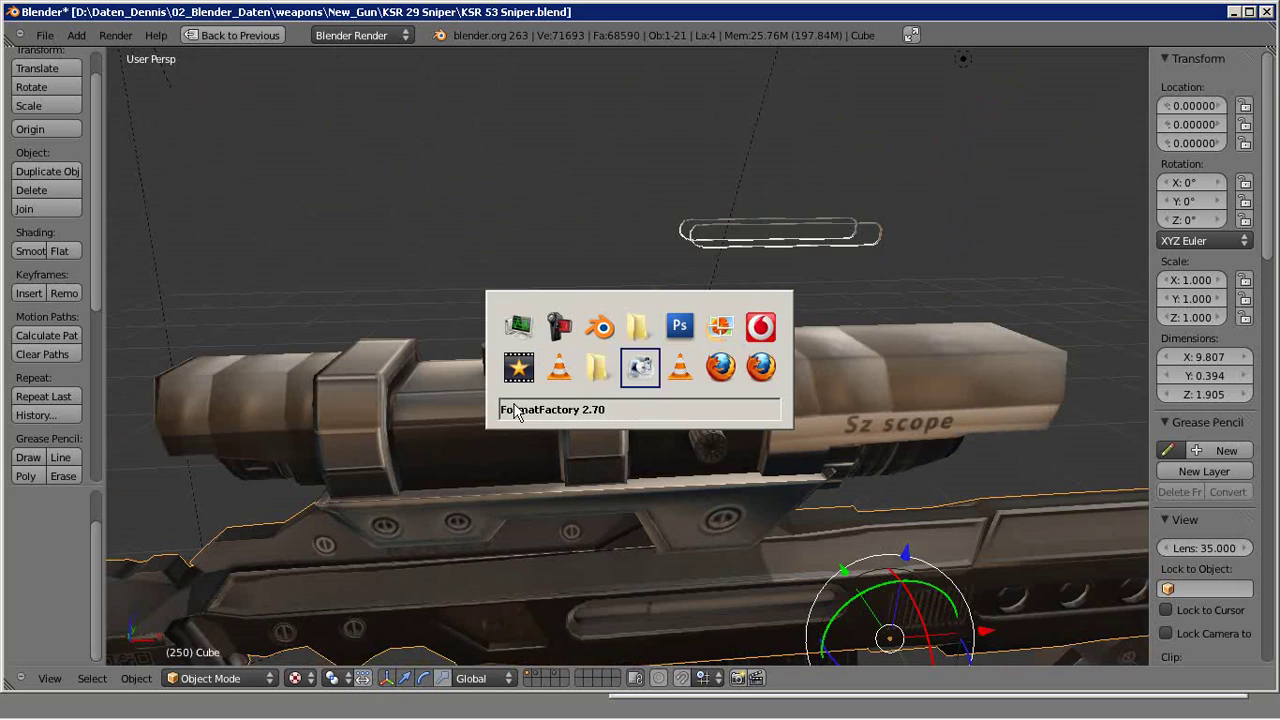